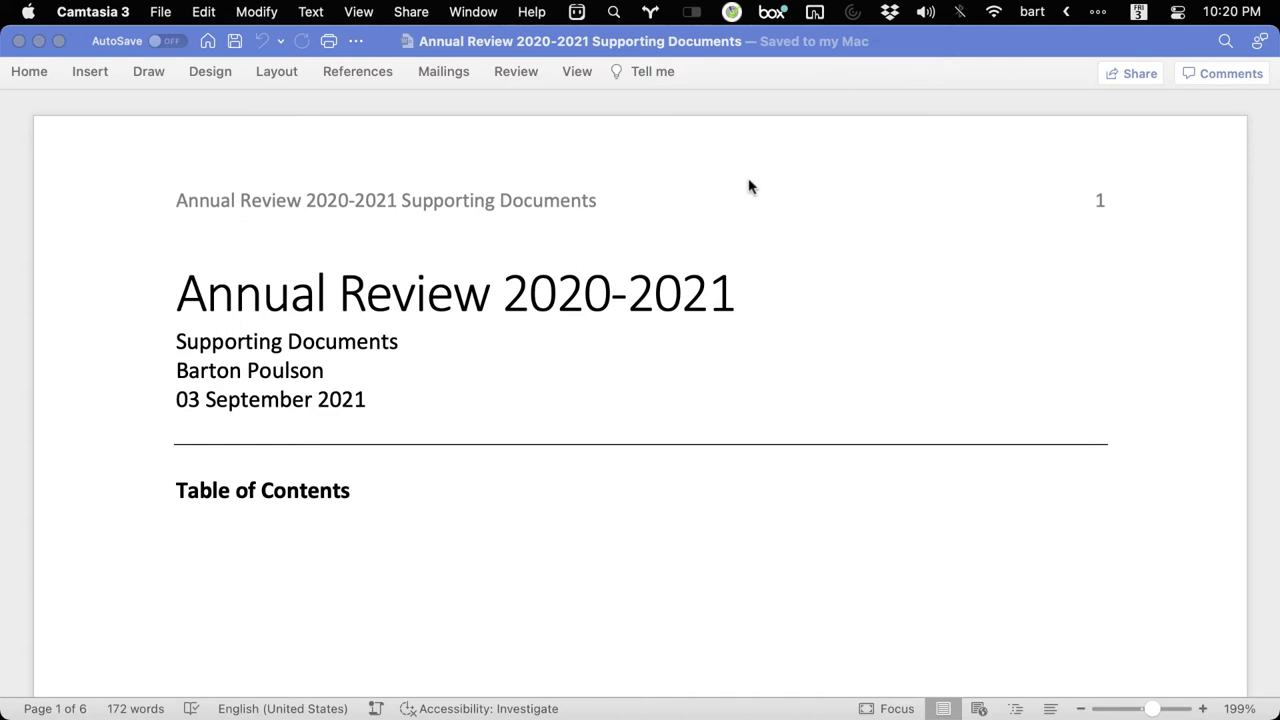
Step: Look over the title page with its empty Table of Contents and check the style of the page 2 SRI graph heading
{"action": "scroll", "coordinate": [739, 364], "scroll_direction": "down", "scroll_amount": 2}
{"action": "scroll", "coordinate": [739, 364], "scroll_direction": "down", "scroll_amount": 6}
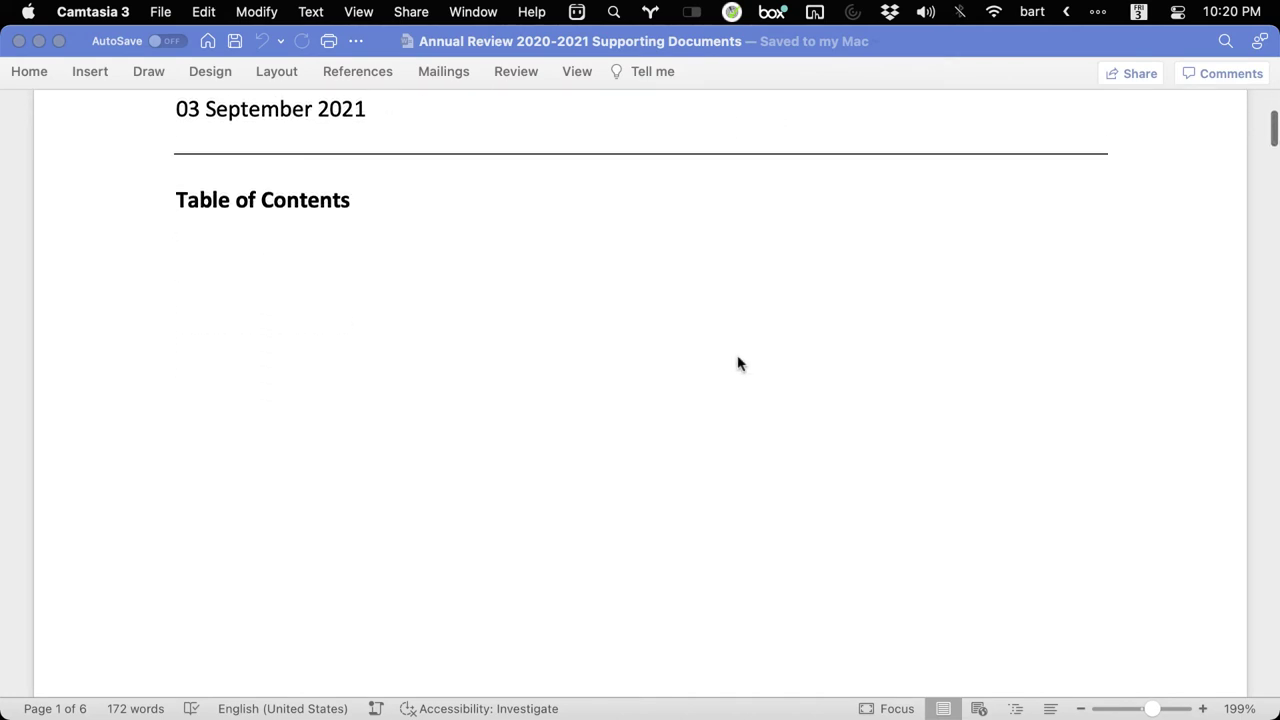
{"action": "scroll", "coordinate": [739, 364], "scroll_direction": "down", "scroll_amount": 2}
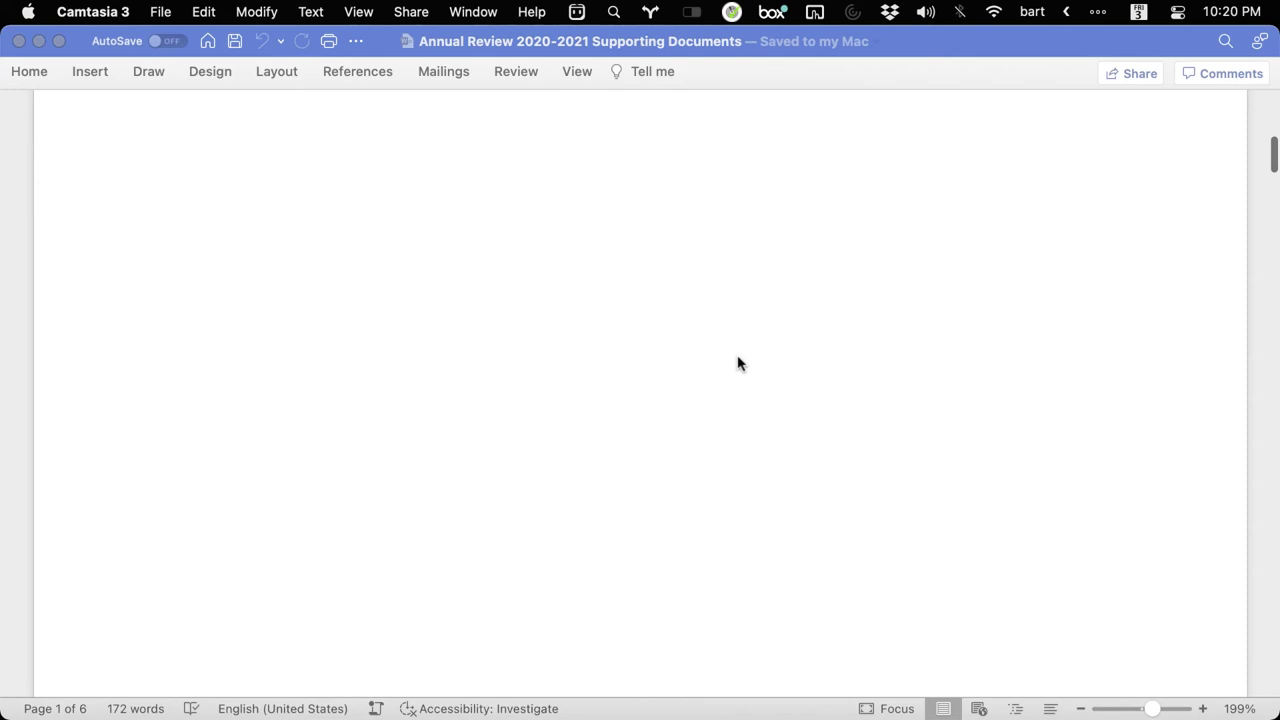
{"action": "scroll", "coordinate": [739, 364], "scroll_direction": "down", "scroll_amount": 5}
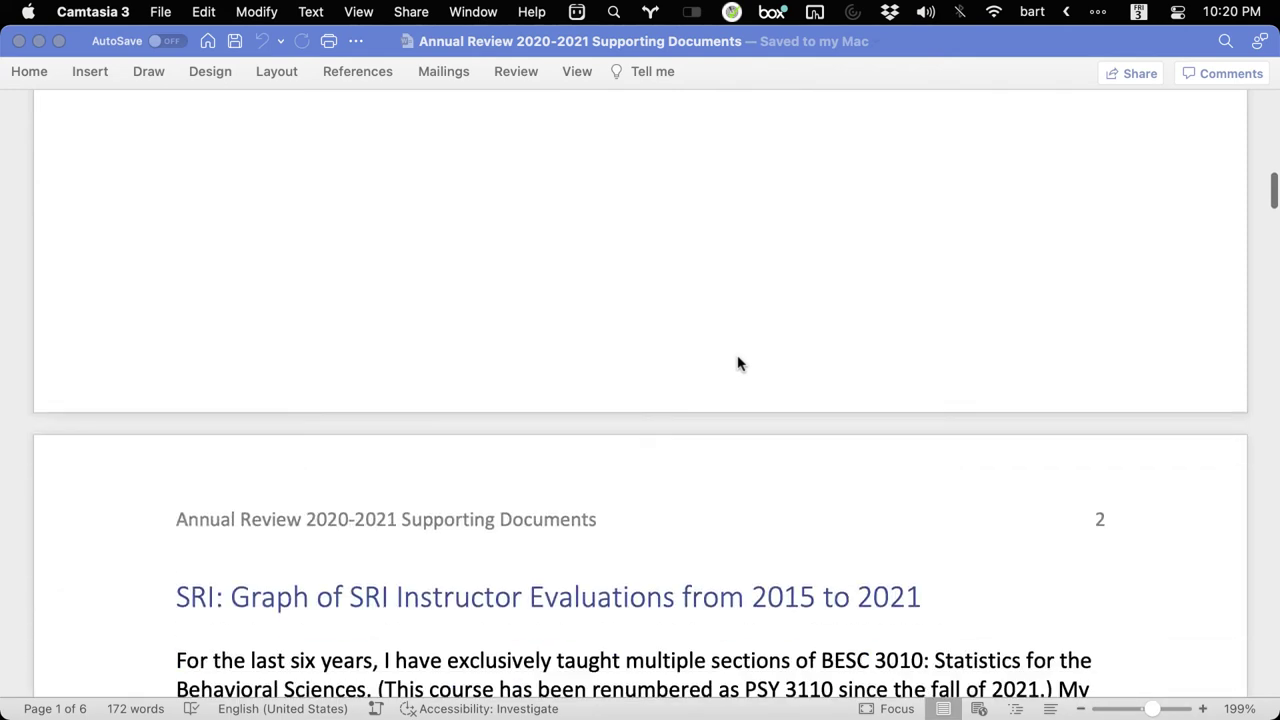
{"action": "scroll", "coordinate": [739, 364], "scroll_direction": "down", "scroll_amount": 3}
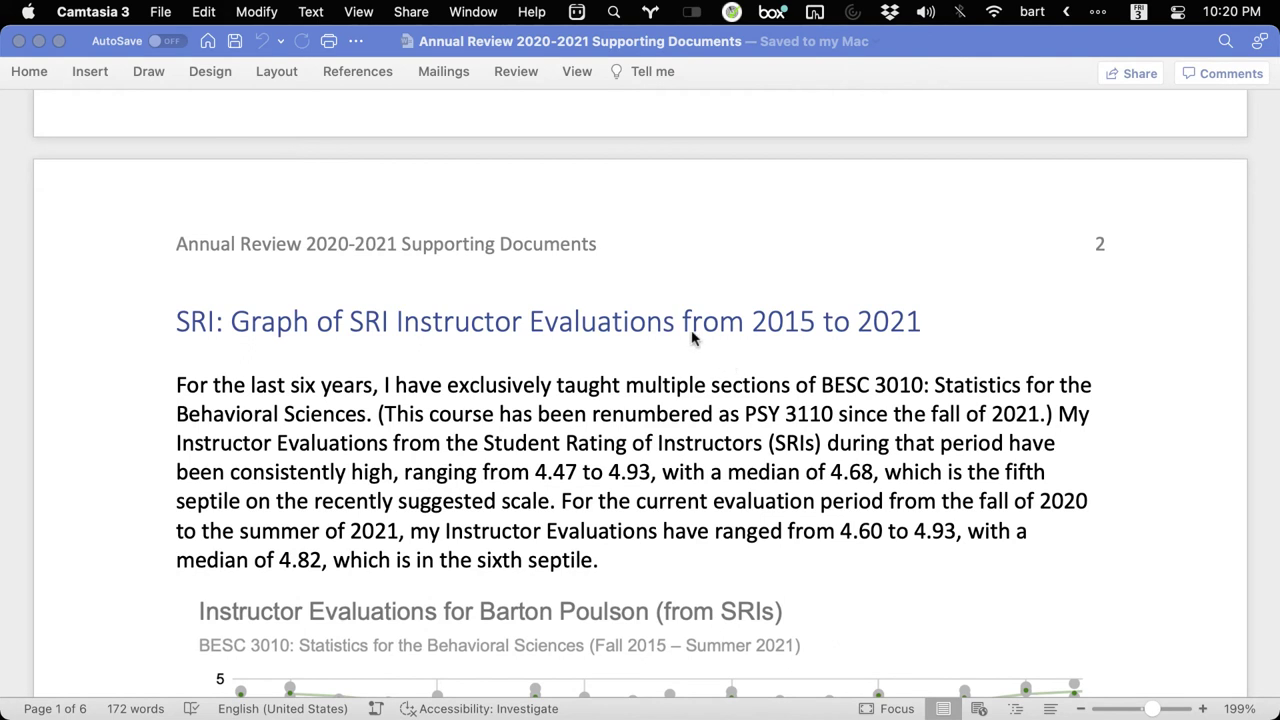
{"action": "left_click", "coordinate": [666, 322]}
{"action": "left_click", "coordinate": [666, 322]}
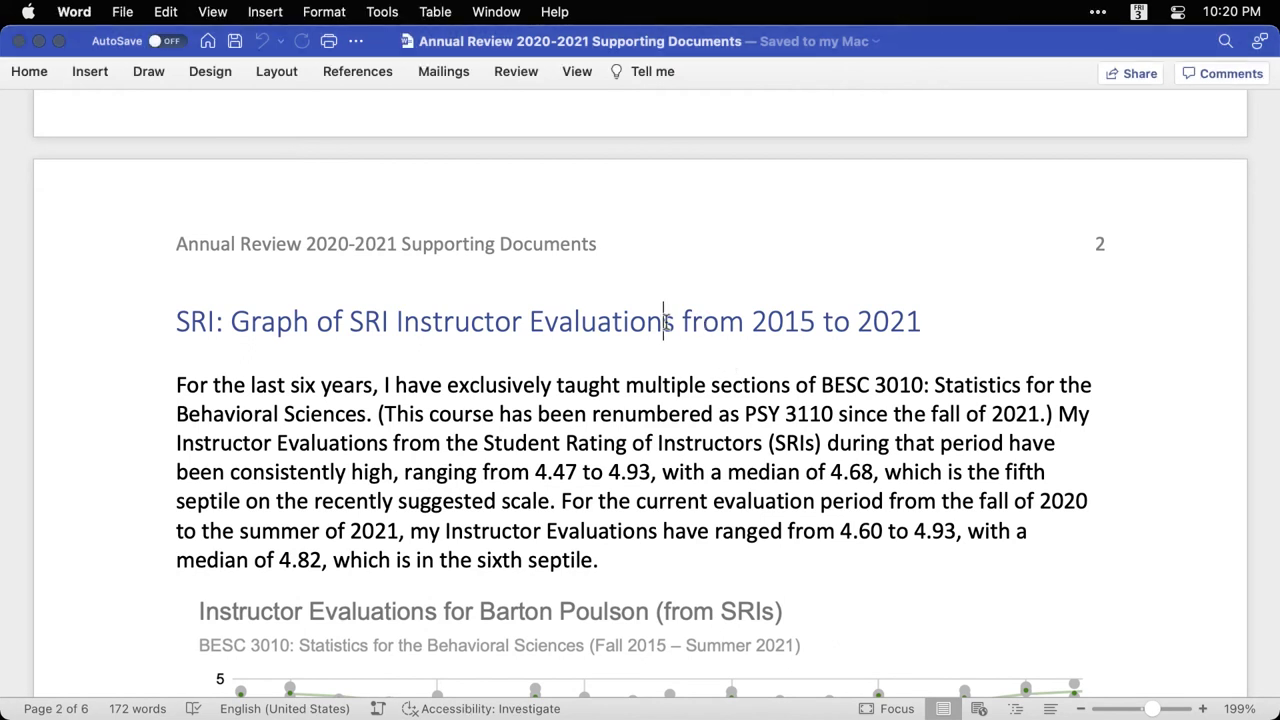
{"action": "left_click", "coordinate": [29, 76]}
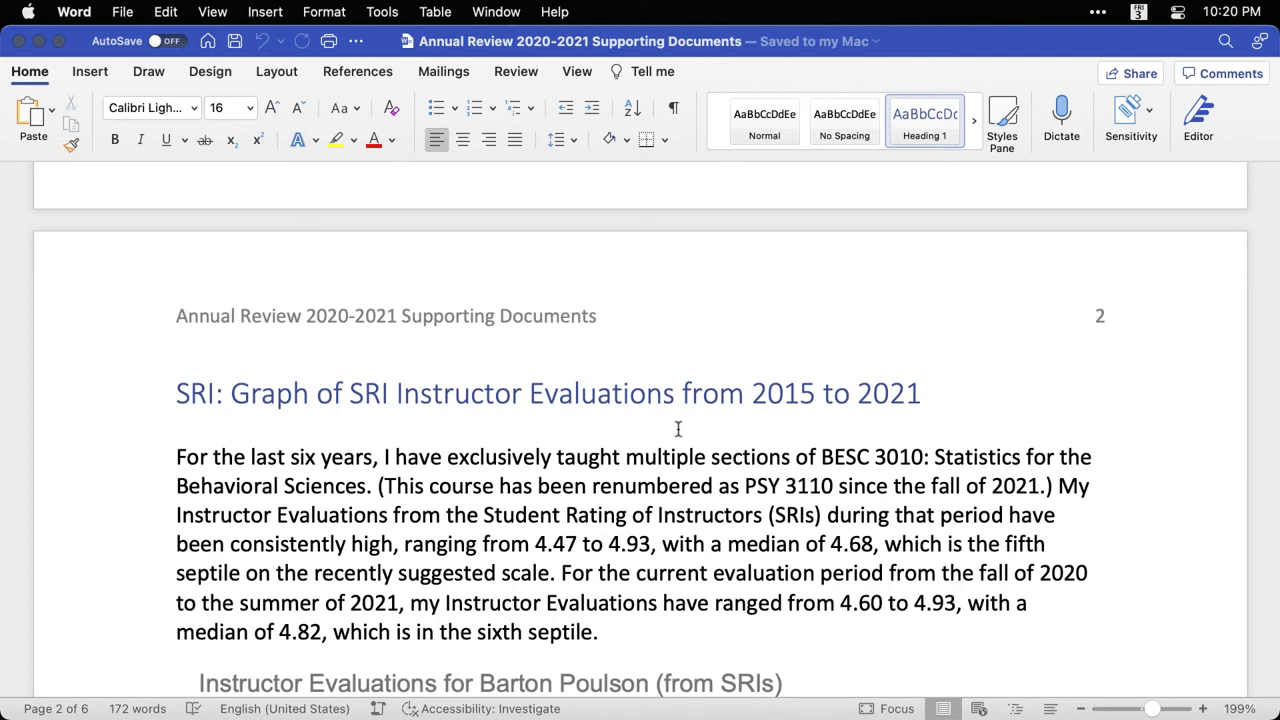
Step: Examine the body paragraph, the instructor evaluations graph image and the closing sentence about class printouts on page 2
{"action": "scroll", "coordinate": [678, 428], "scroll_direction": "down", "scroll_amount": 2}
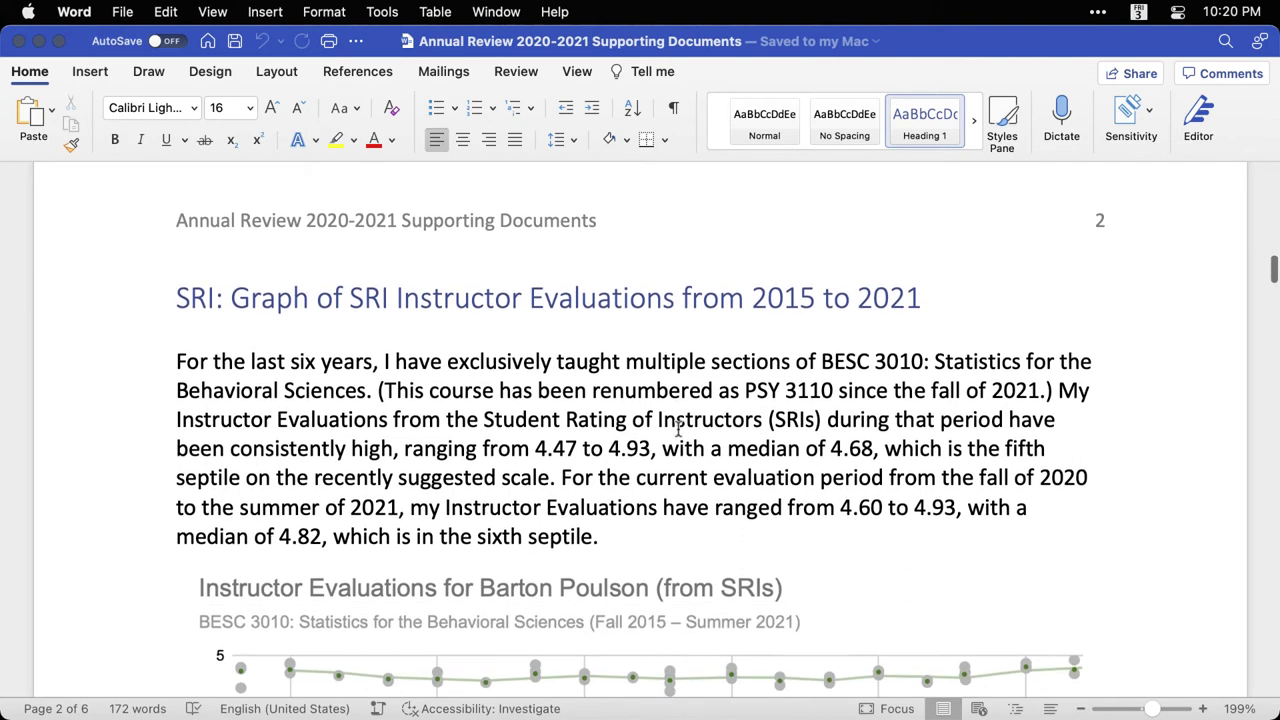
{"action": "scroll", "coordinate": [678, 428], "scroll_direction": "down", "scroll_amount": 1}
{"action": "triple_click", "coordinate": [980, 463]}
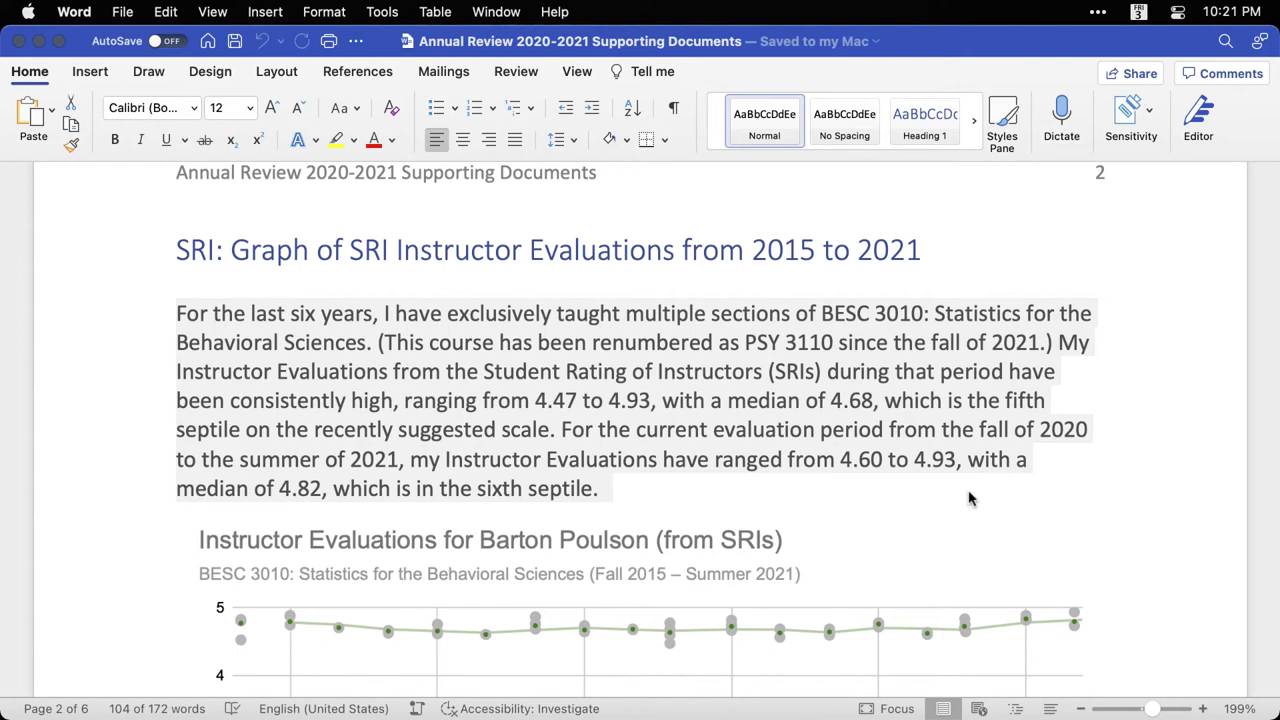
{"action": "left_click", "coordinate": [908, 491]}
{"action": "scroll", "coordinate": [908, 490], "scroll_direction": "down", "scroll_amount": 5}
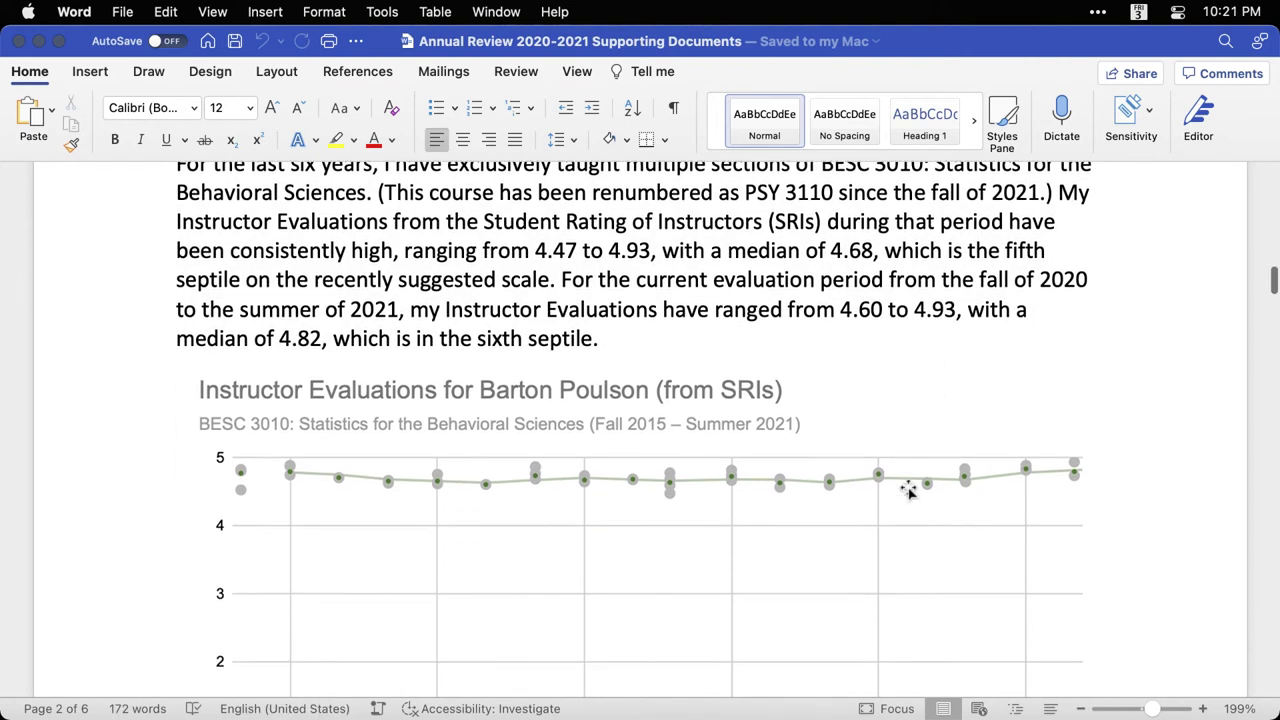
{"action": "scroll", "coordinate": [908, 490], "scroll_direction": "down", "scroll_amount": 1}
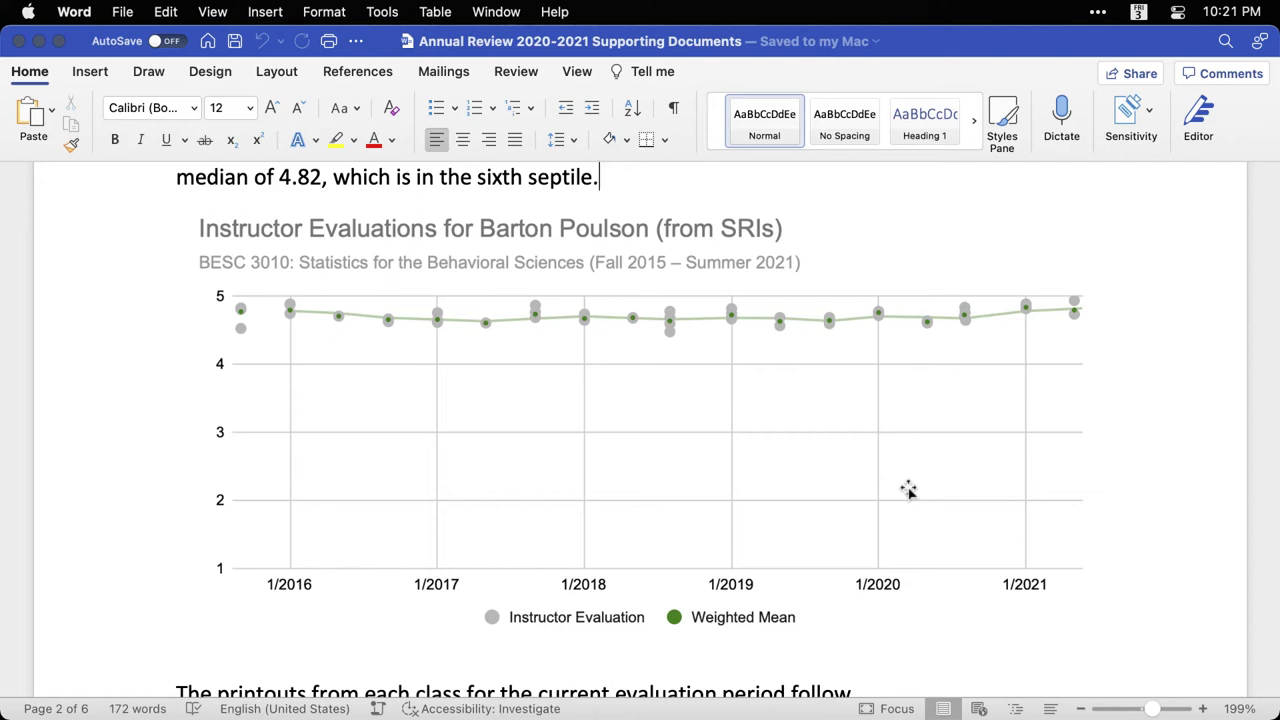
{"action": "left_click", "coordinate": [908, 489]}
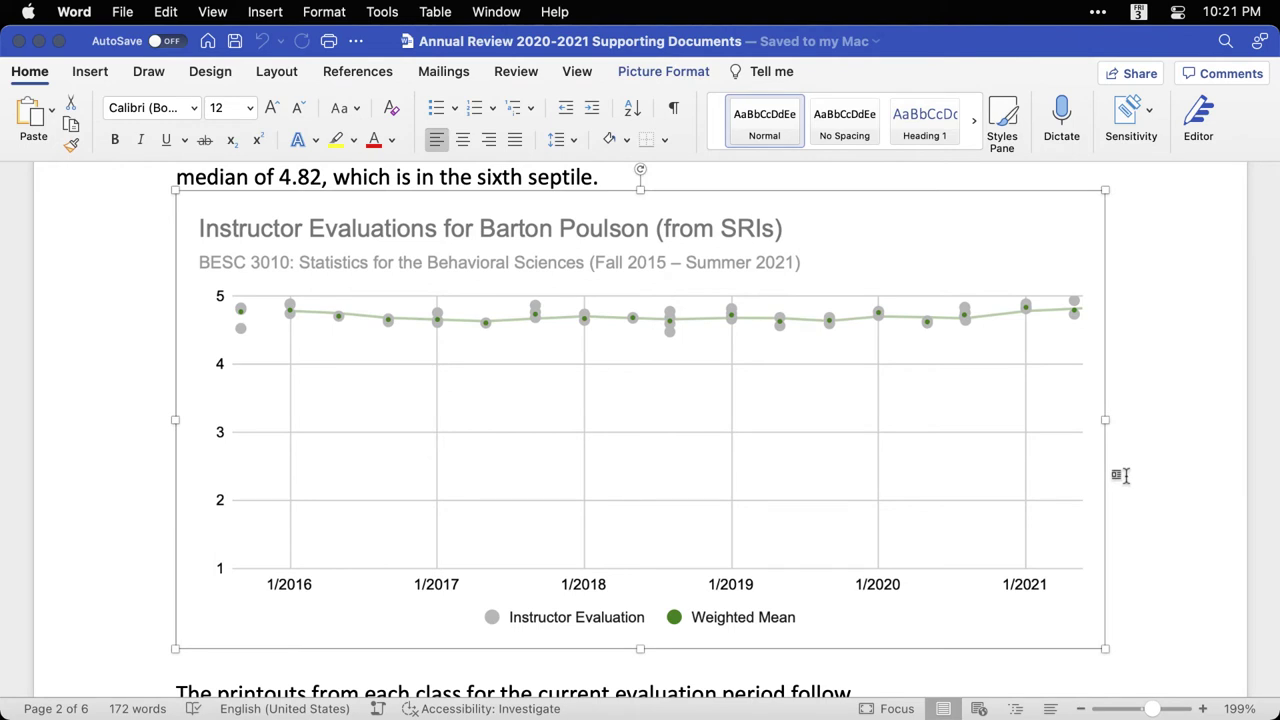
{"action": "left_click", "coordinate": [1150, 497]}
{"action": "scroll", "coordinate": [1151, 500], "scroll_direction": "down", "scroll_amount": 3}
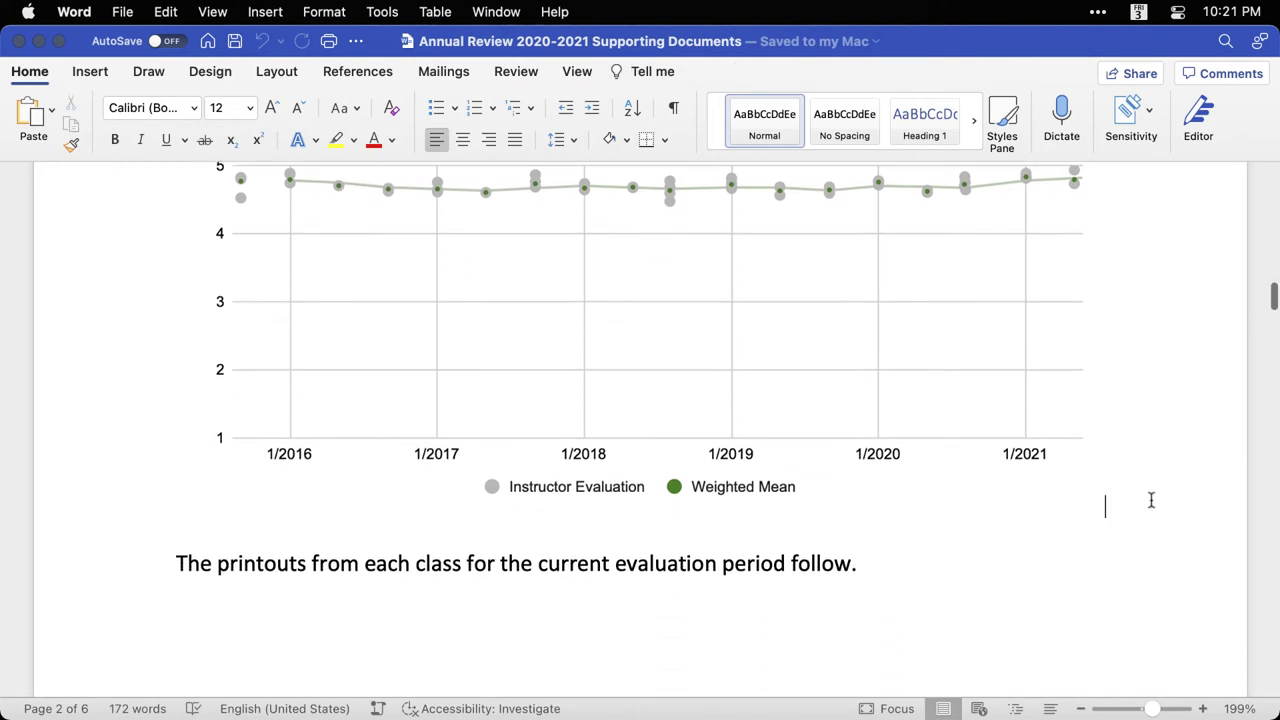
{"action": "scroll", "coordinate": [1151, 500], "scroll_direction": "down", "scroll_amount": 2}
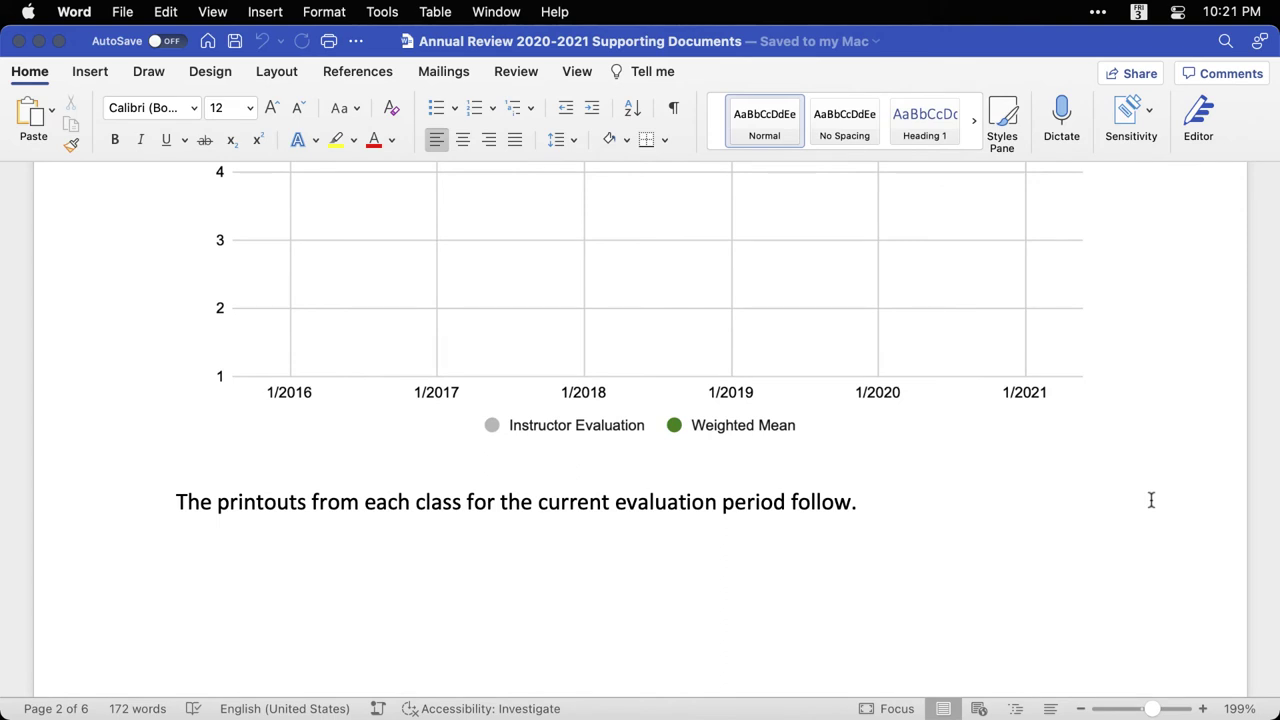
Step: Compare the styles of the SRI graph heading on page 2 and the "SRI: Fall 2020: BESC 3010-X01" heading on page 3
{"action": "scroll", "coordinate": [1151, 500], "scroll_direction": "up", "scroll_amount": 6}
{"action": "scroll", "coordinate": [1151, 500], "scroll_direction": "up", "scroll_amount": 5}
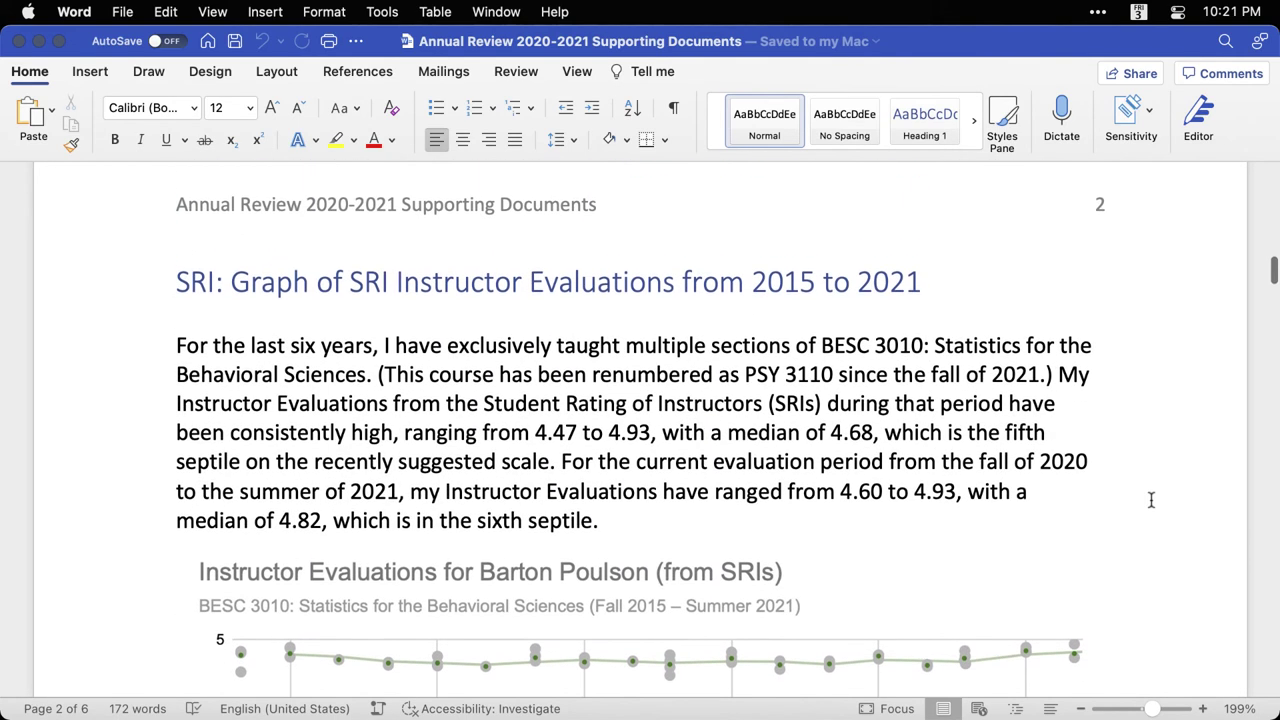
{"action": "left_click", "coordinate": [991, 290]}
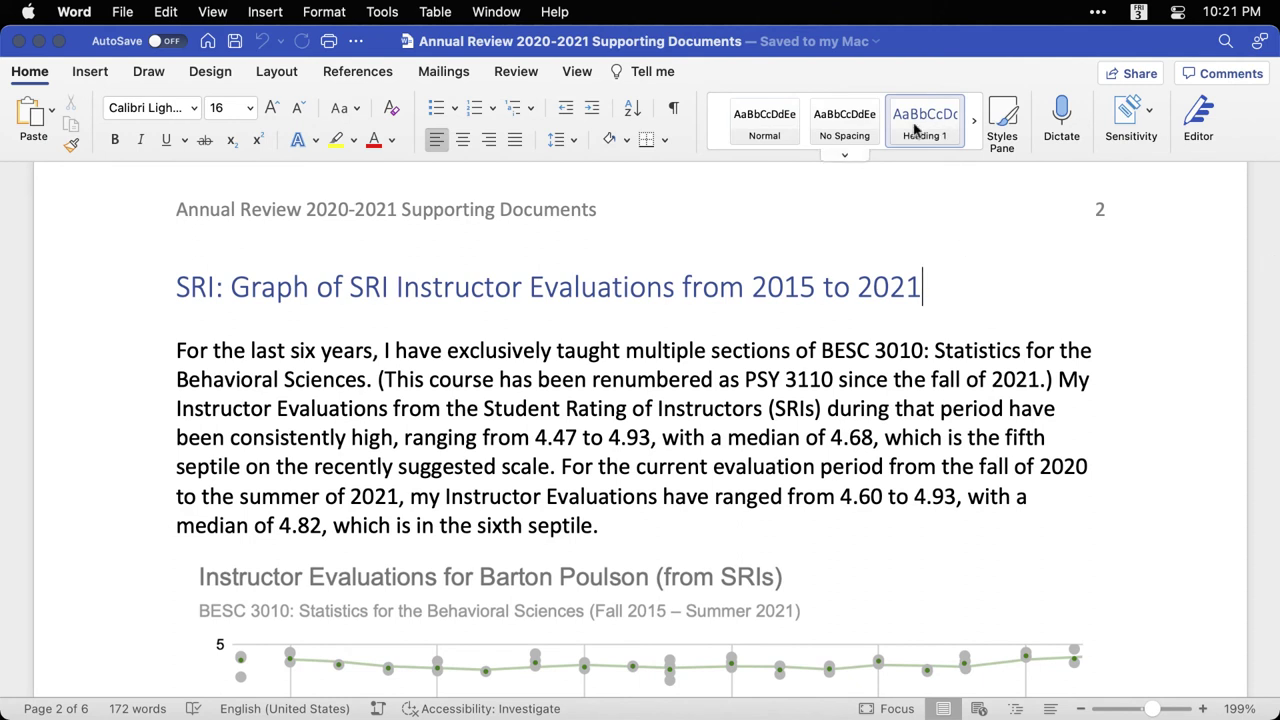
{"action": "scroll", "coordinate": [1056, 368], "scroll_direction": "down", "scroll_amount": 15}
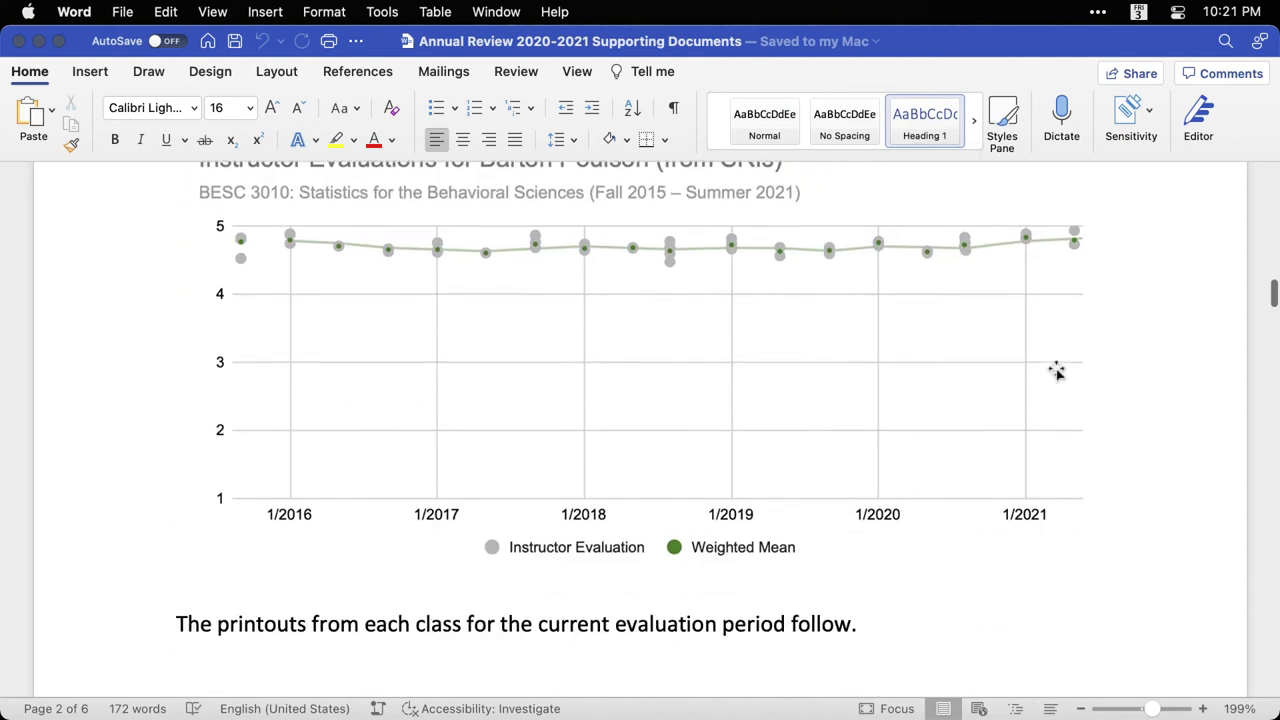
{"action": "scroll", "coordinate": [1056, 368], "scroll_direction": "down", "scroll_amount": 2}
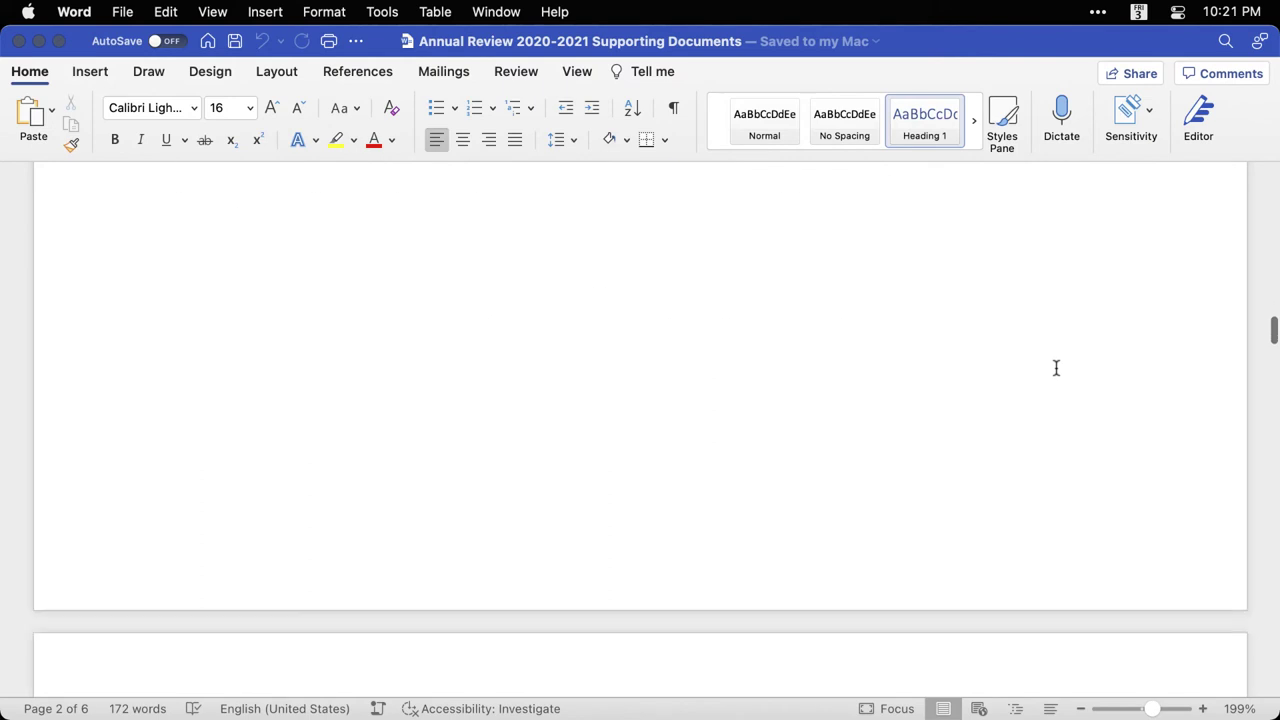
{"action": "scroll", "coordinate": [1056, 368], "scroll_direction": "down", "scroll_amount": 7}
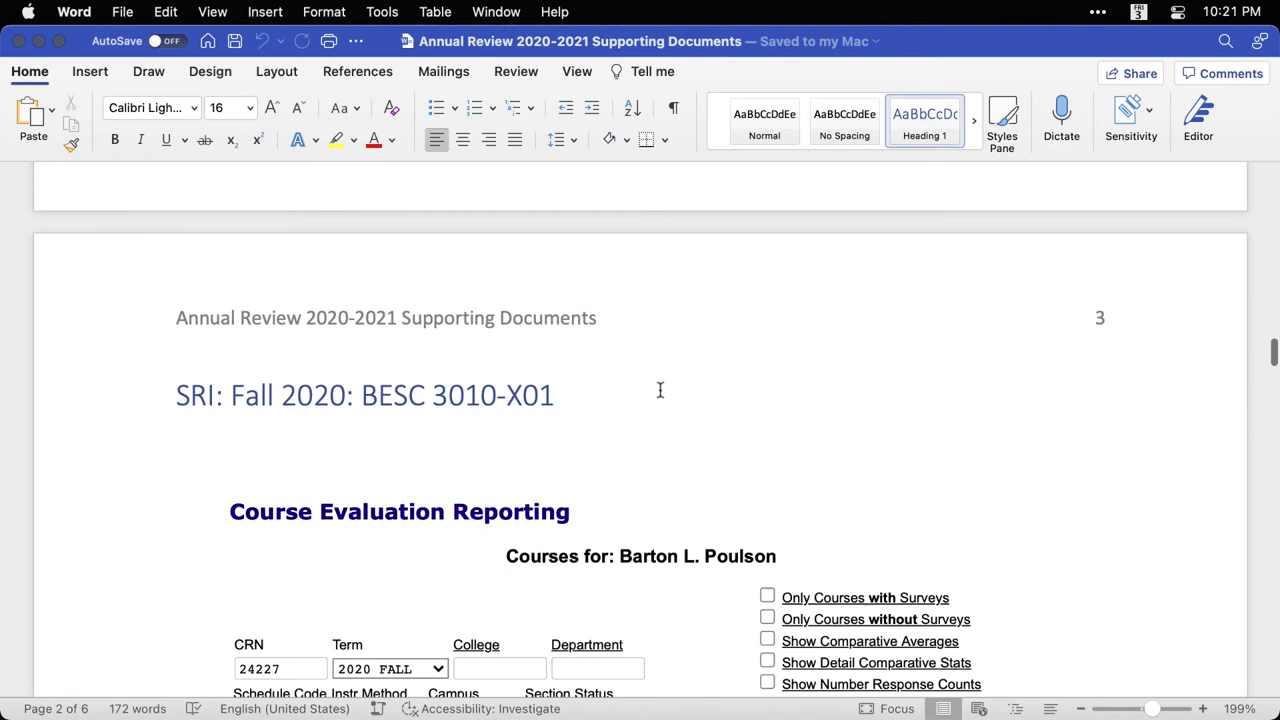
{"action": "left_click", "coordinate": [660, 390]}
{"action": "scroll", "coordinate": [980, 442], "scroll_direction": "down", "scroll_amount": 1}
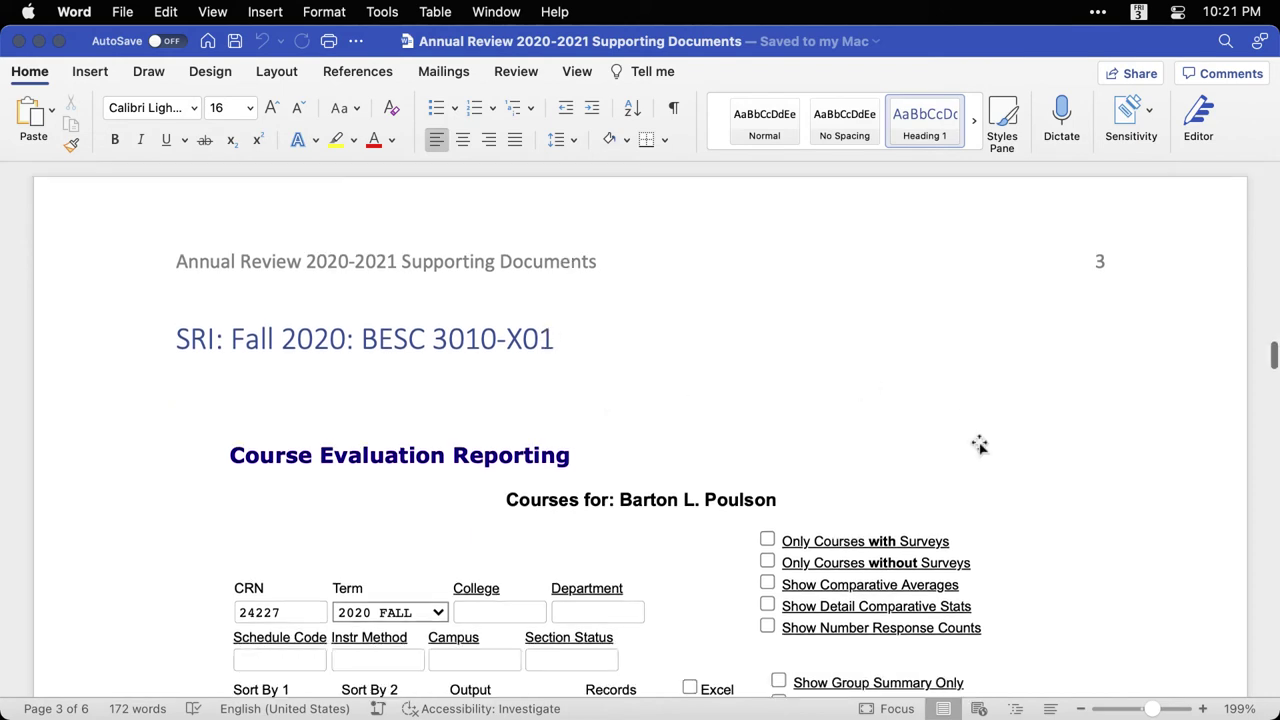
Step: Examine the Course Evaluation Reporting image on page 3, including its student experience, overall and instructor evaluation tables
{"action": "scroll", "coordinate": [980, 445], "scroll_direction": "down", "scroll_amount": 1}
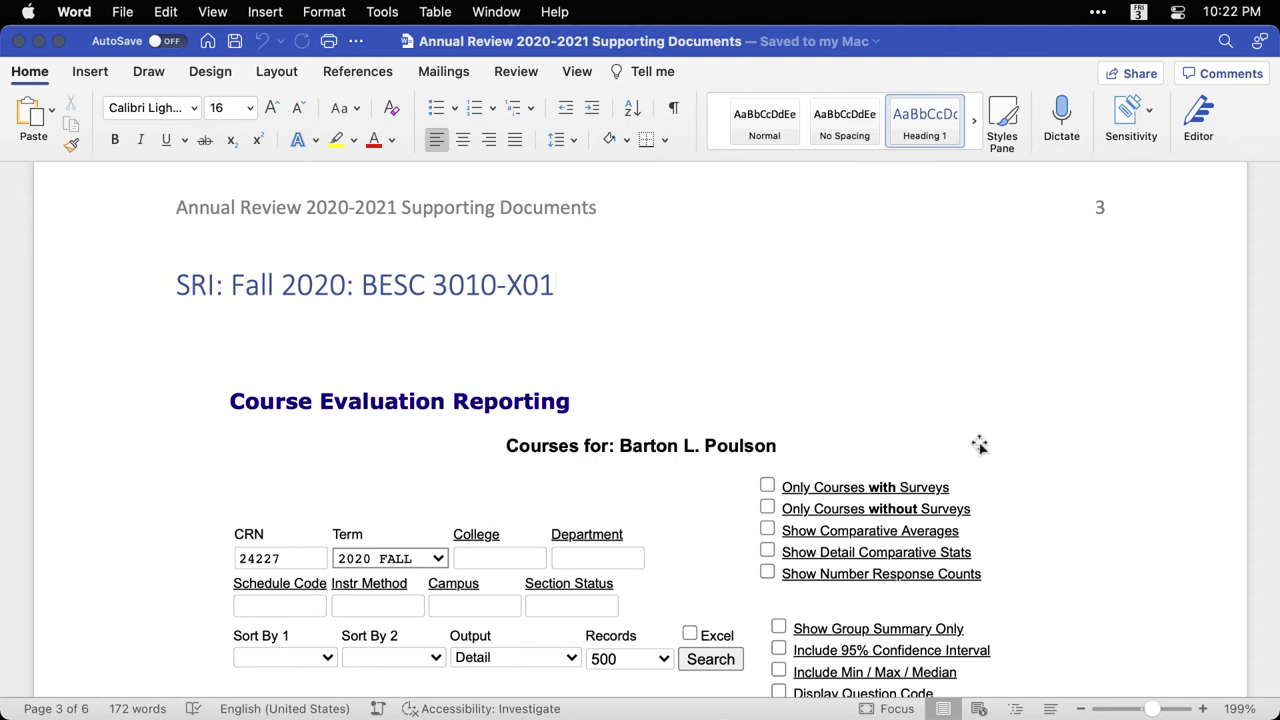
{"action": "scroll", "coordinate": [979, 445], "scroll_direction": "down", "scroll_amount": 1}
{"action": "scroll", "coordinate": [979, 445], "scroll_direction": "down", "scroll_amount": 5}
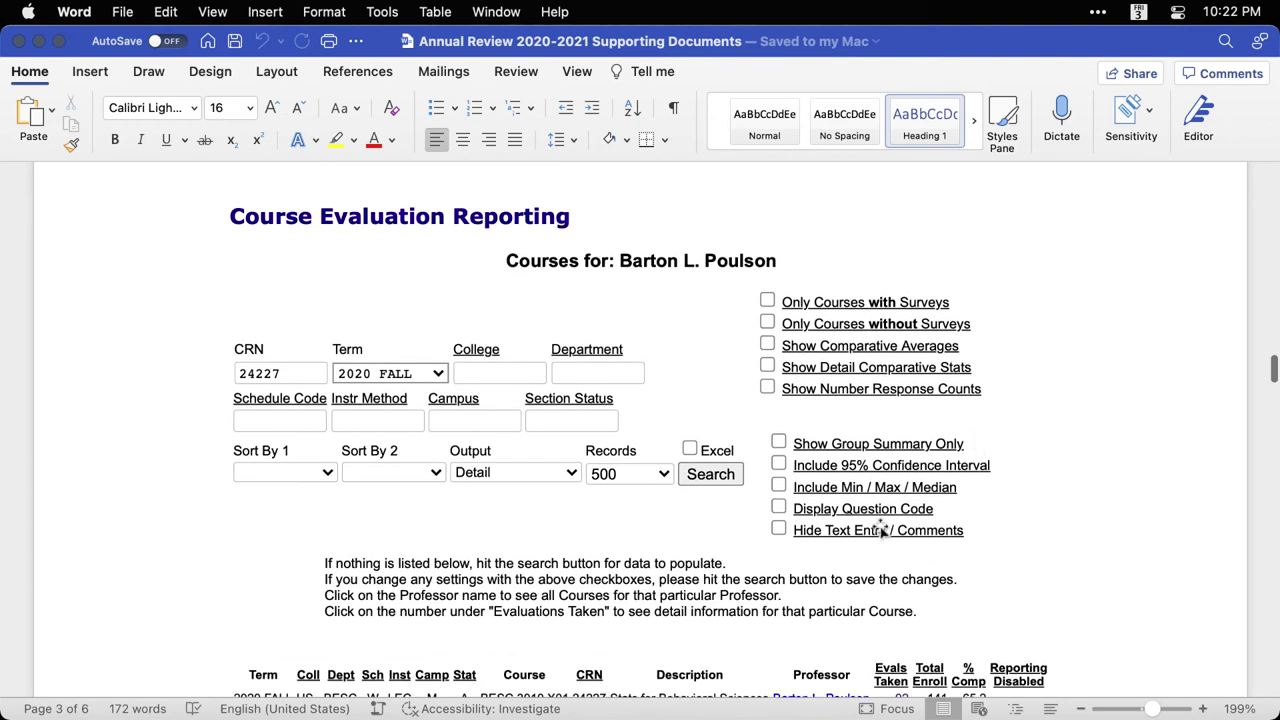
{"action": "left_click", "coordinate": [882, 530]}
{"action": "scroll", "coordinate": [885, 525], "scroll_direction": "up", "scroll_amount": 6}
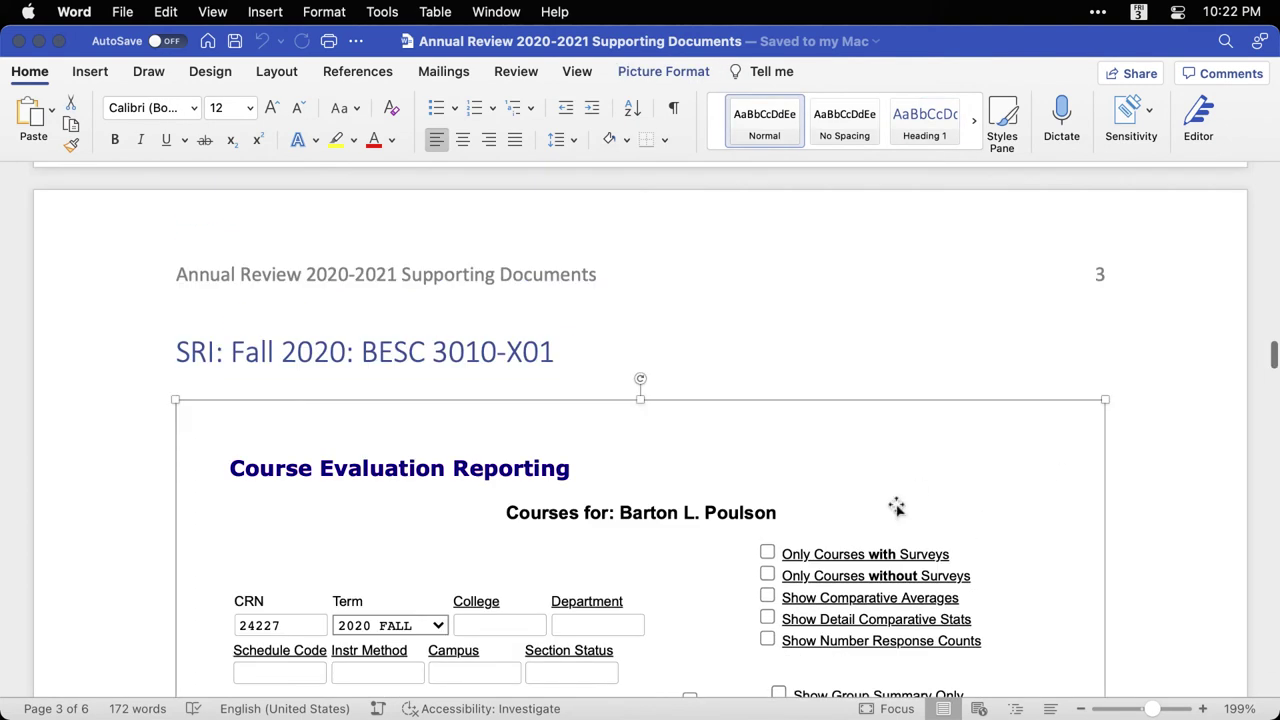
{"action": "left_click", "coordinate": [1186, 566]}
{"action": "scroll", "coordinate": [1186, 566], "scroll_direction": "down", "scroll_amount": 10}
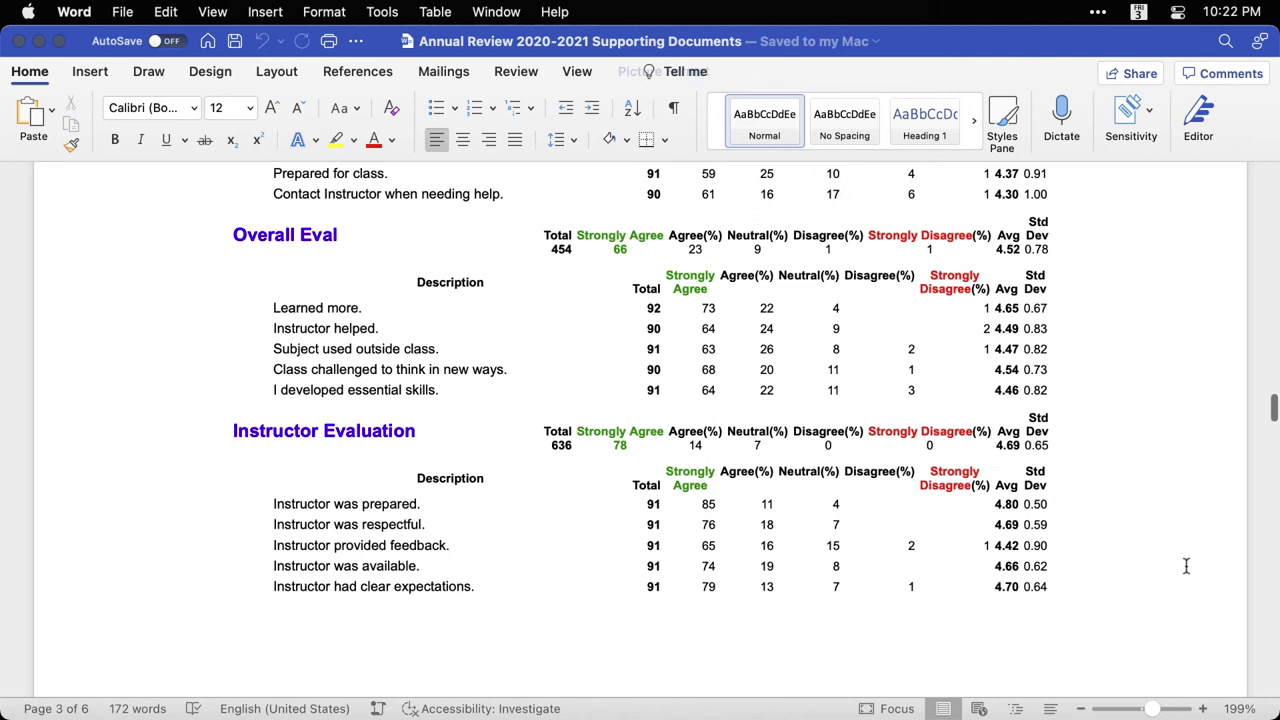
{"action": "scroll", "coordinate": [1186, 566], "scroll_direction": "up", "scroll_amount": 12}
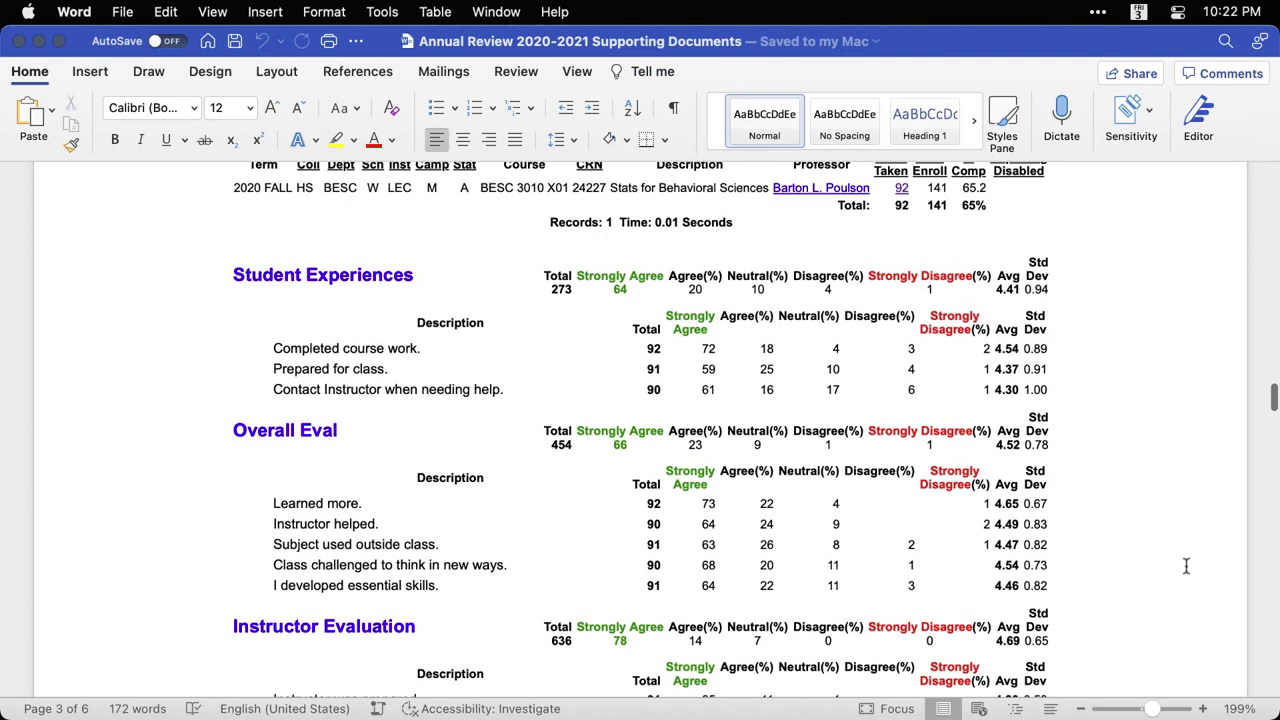
Step: Review the evaluation report images on pages 4 and 5, reading through the open-ended student comments
{"action": "scroll", "coordinate": [1186, 566], "scroll_direction": "down", "scroll_amount": 20}
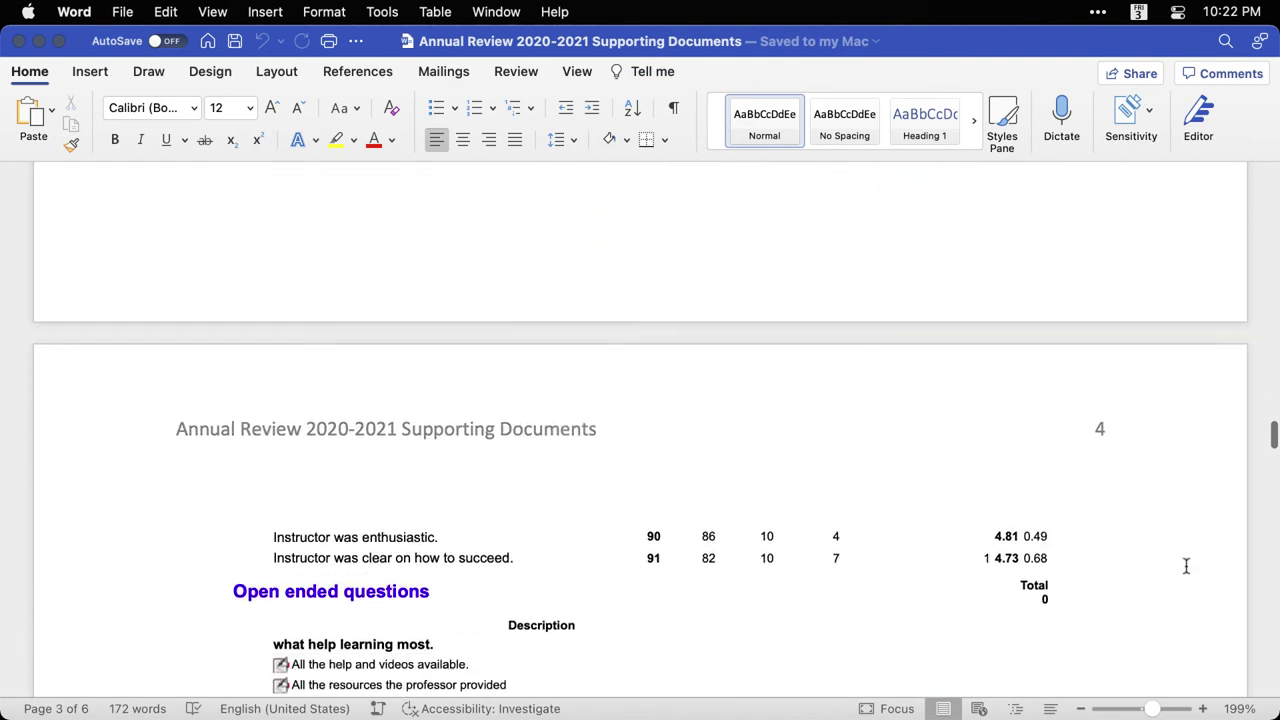
{"action": "left_click", "coordinate": [929, 466]}
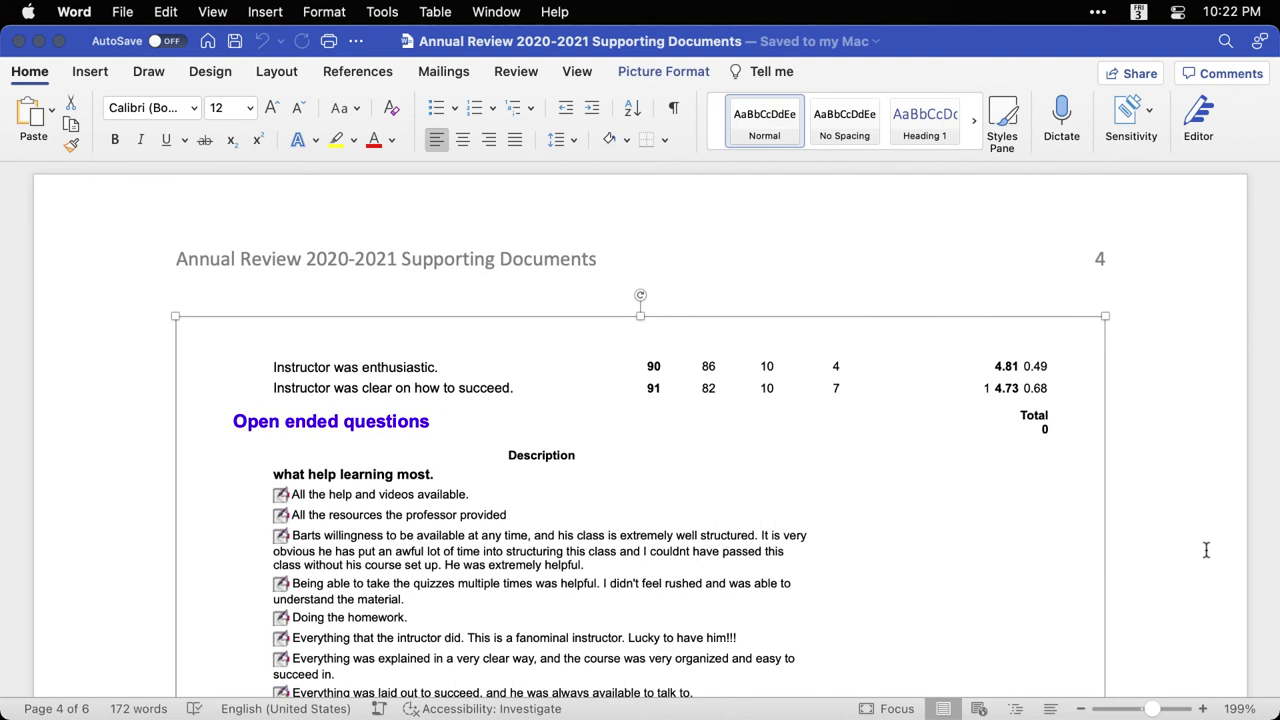
{"action": "scroll", "coordinate": [1206, 549], "scroll_direction": "down", "scroll_amount": 2}
{"action": "scroll", "coordinate": [1206, 549], "scroll_direction": "down", "scroll_amount": 14}
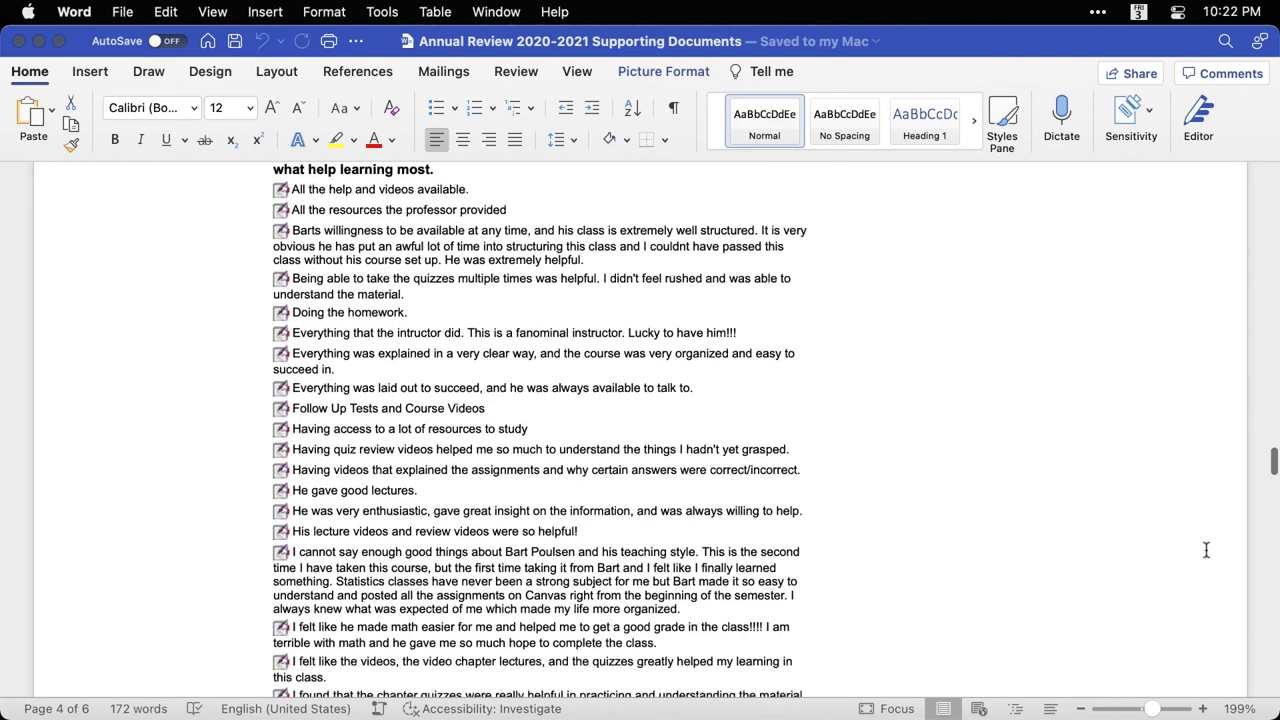
{"action": "scroll", "coordinate": [1206, 549], "scroll_direction": "down", "scroll_amount": 20}
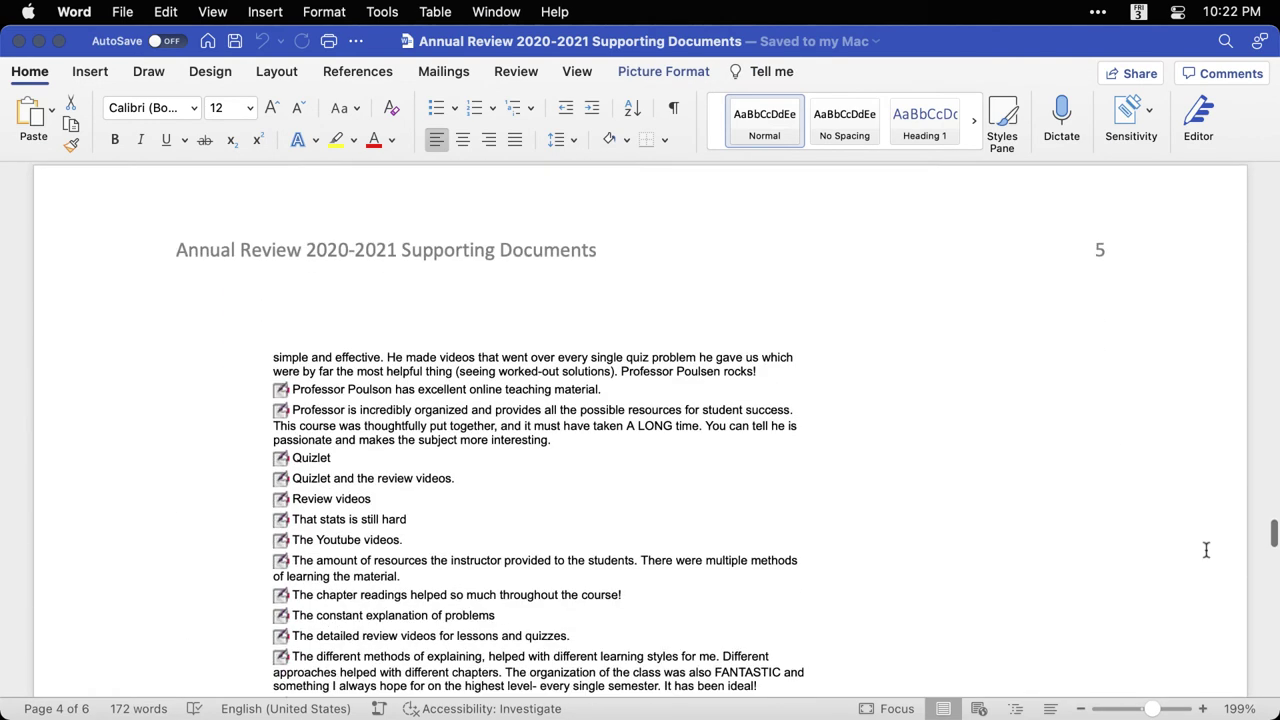
{"action": "scroll", "coordinate": [1206, 549], "scroll_direction": "down", "scroll_amount": 1}
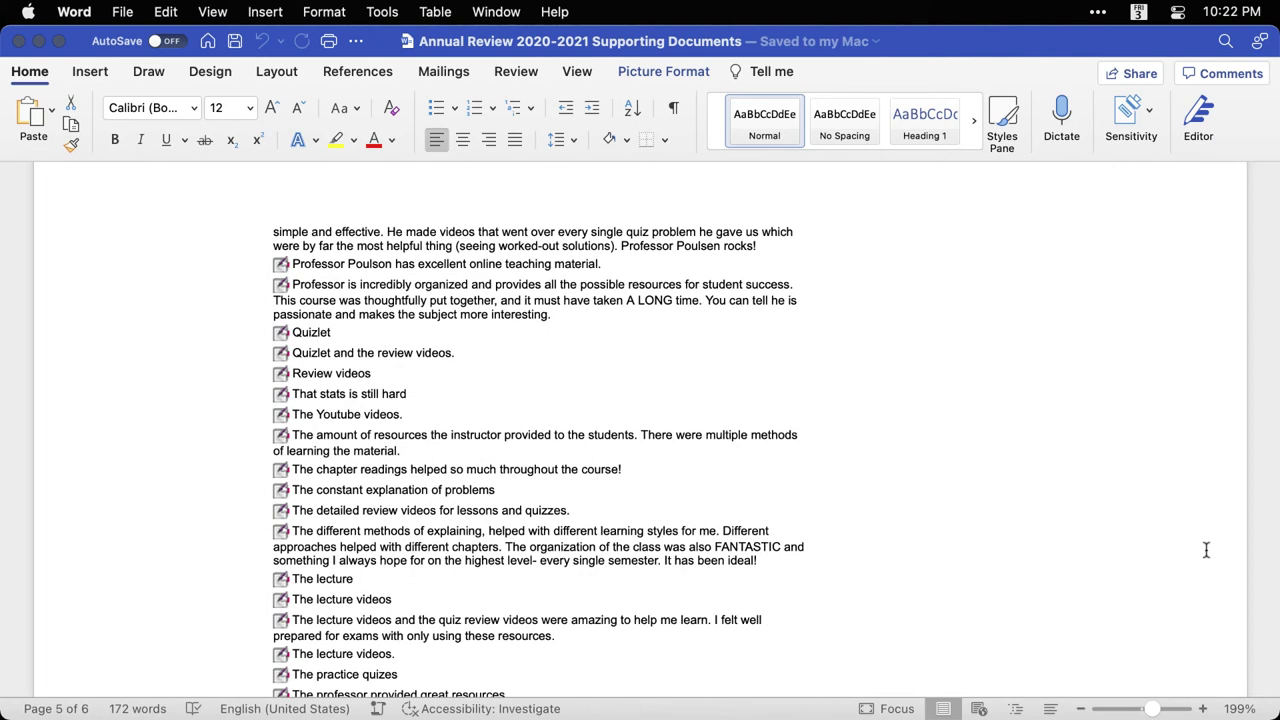
{"action": "scroll", "coordinate": [1206, 549], "scroll_direction": "down", "scroll_amount": 7}
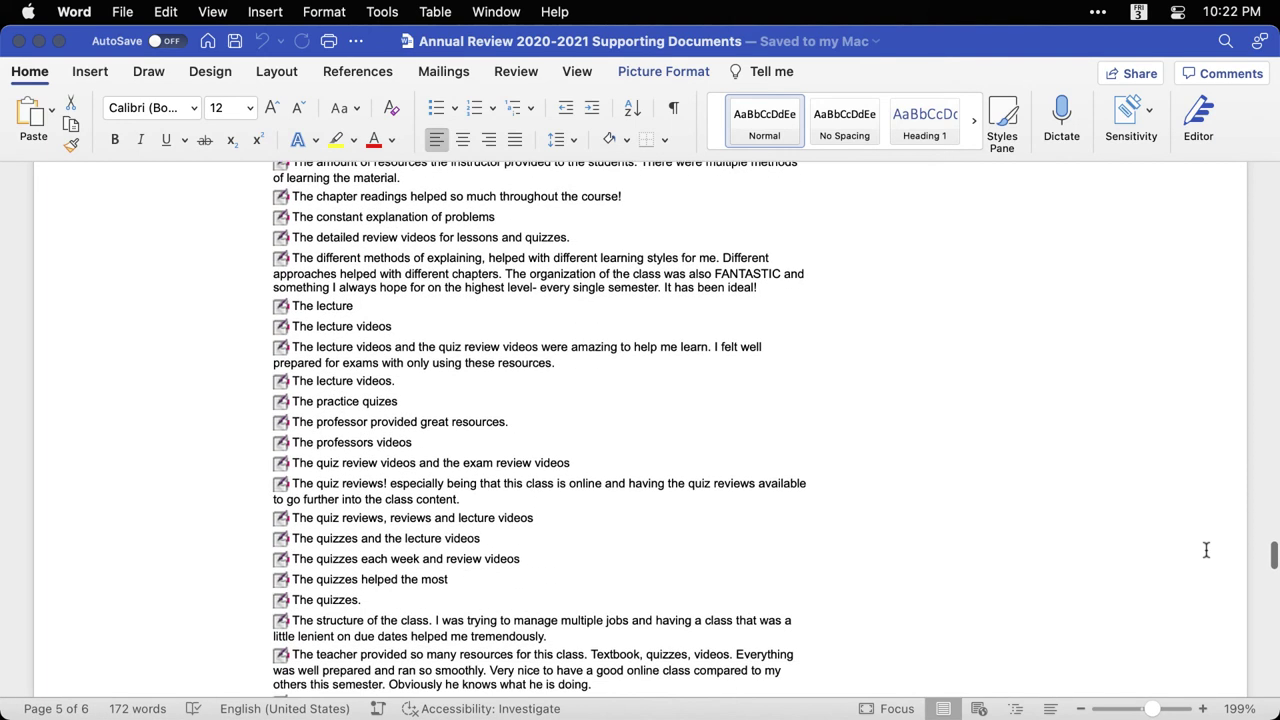
{"action": "scroll", "coordinate": [1206, 549], "scroll_direction": "down", "scroll_amount": 14}
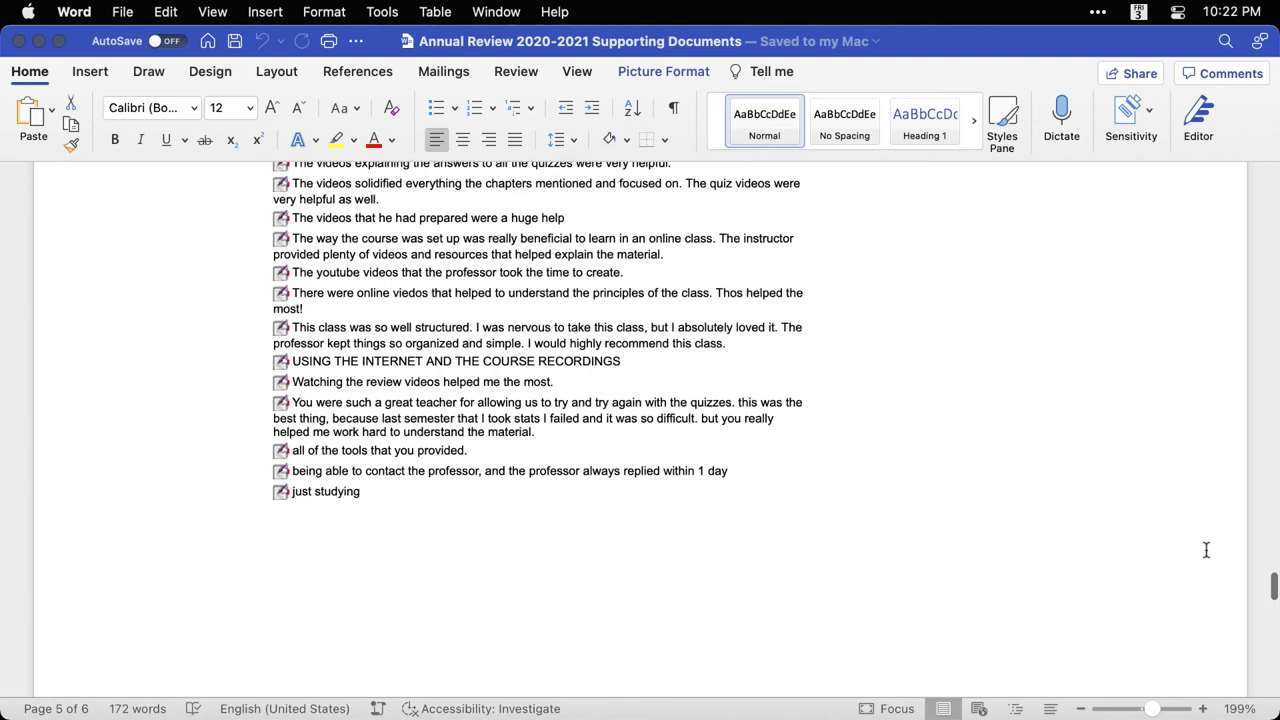
{"action": "scroll", "coordinate": [1206, 549], "scroll_direction": "down", "scroll_amount": 1}
Step: Check the style of the "Service Letter: GEL" heading on page 6 and view the paragraph and letter below it
{"action": "scroll", "coordinate": [1206, 549], "scroll_direction": "down", "scroll_amount": 10}
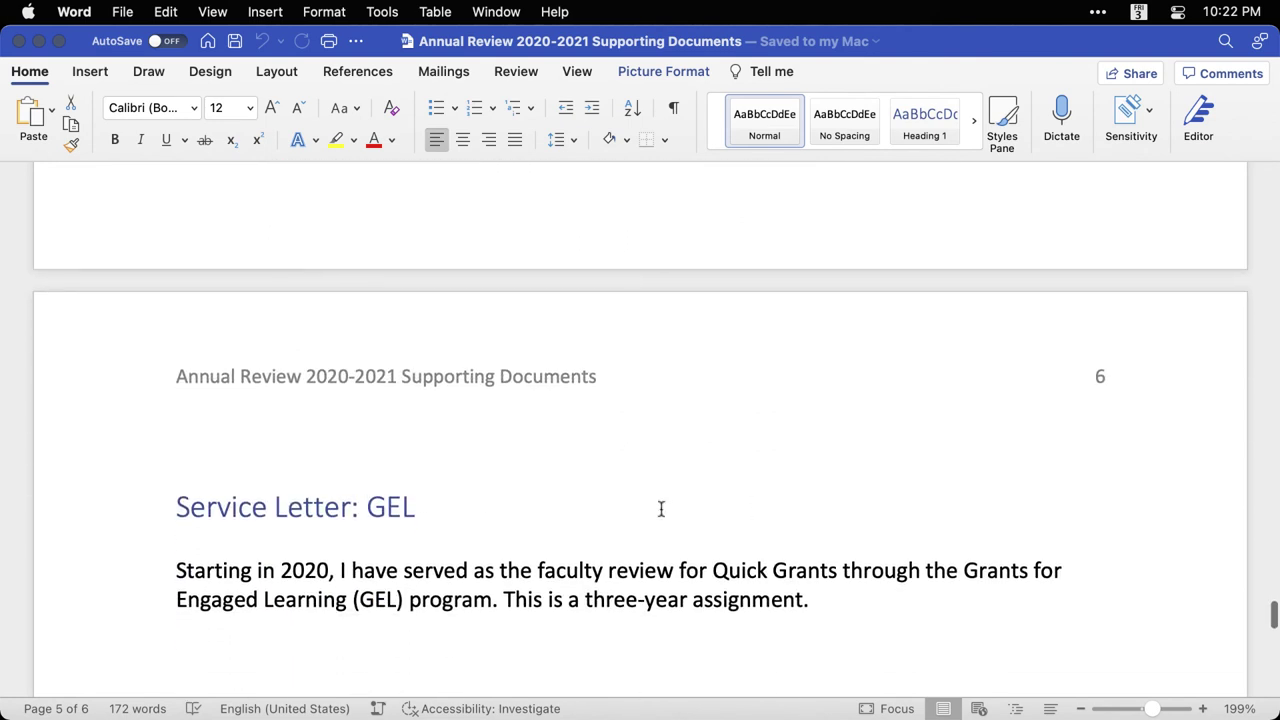
{"action": "left_click", "coordinate": [566, 513]}
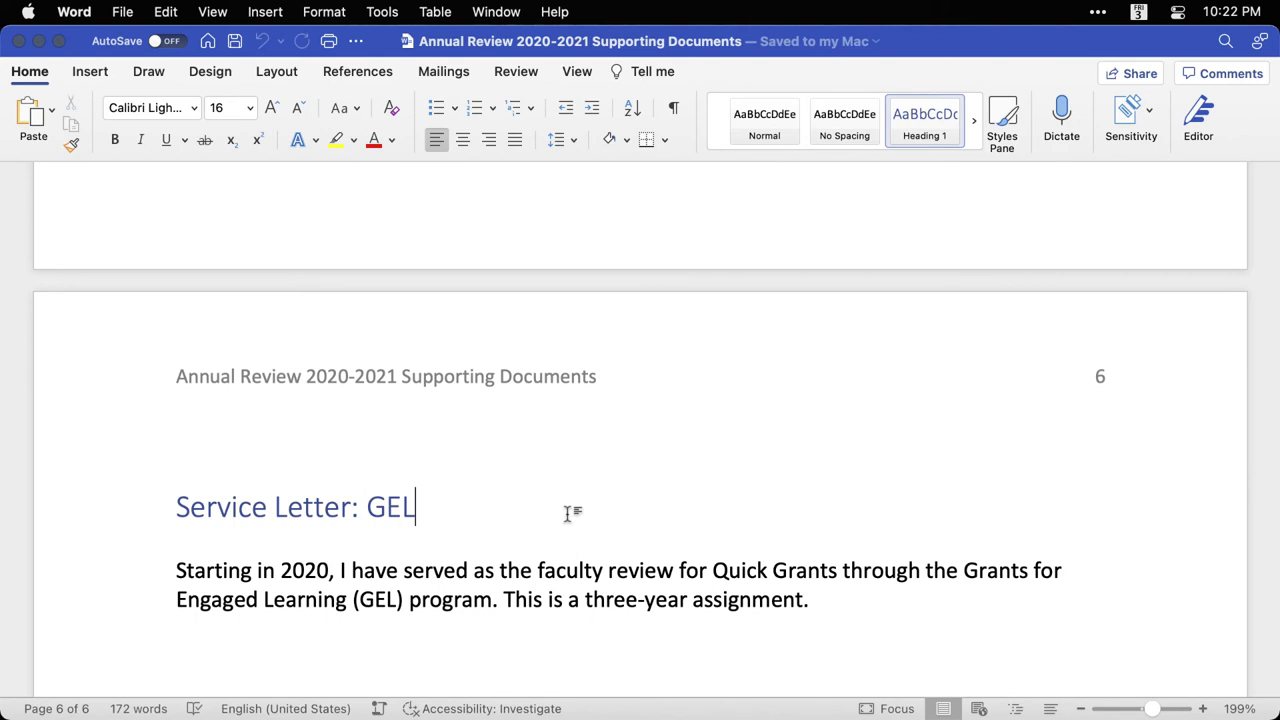
{"action": "scroll", "coordinate": [568, 513], "scroll_direction": "down", "scroll_amount": 3}
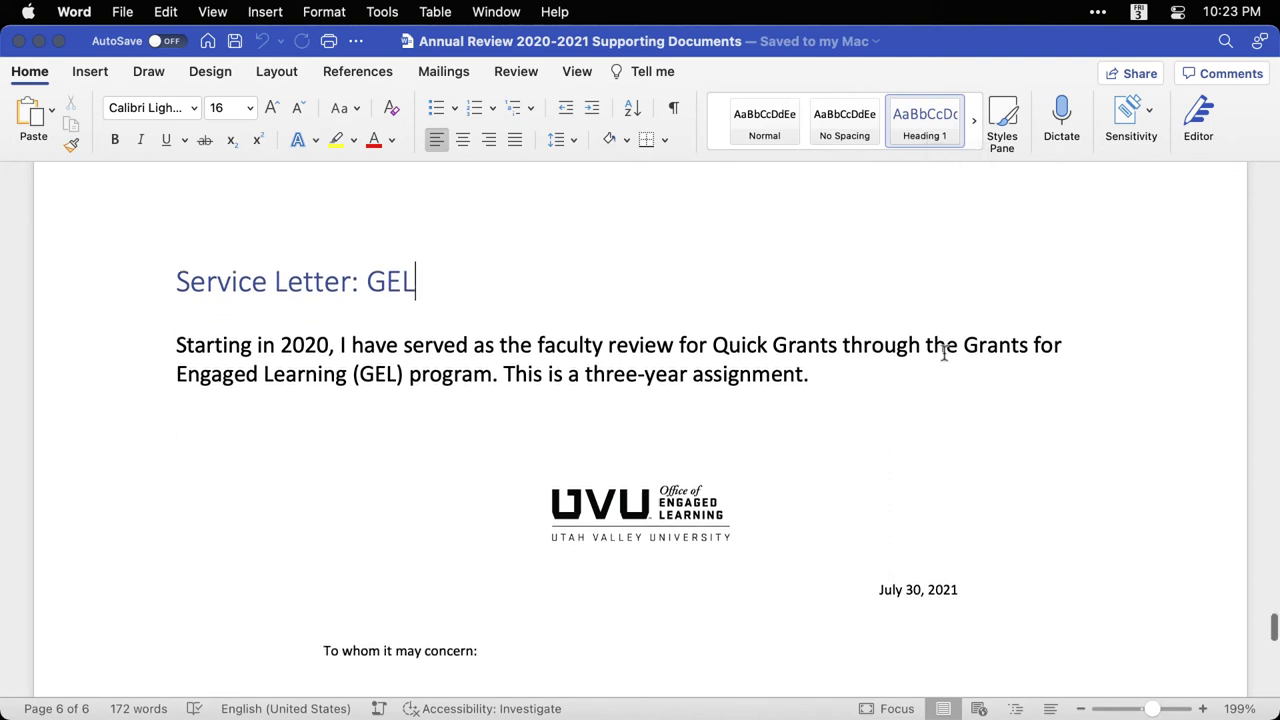
{"action": "scroll", "coordinate": [943, 353], "scroll_direction": "down", "scroll_amount": 2}
{"action": "scroll", "coordinate": [892, 372], "scroll_direction": "down", "scroll_amount": 1}
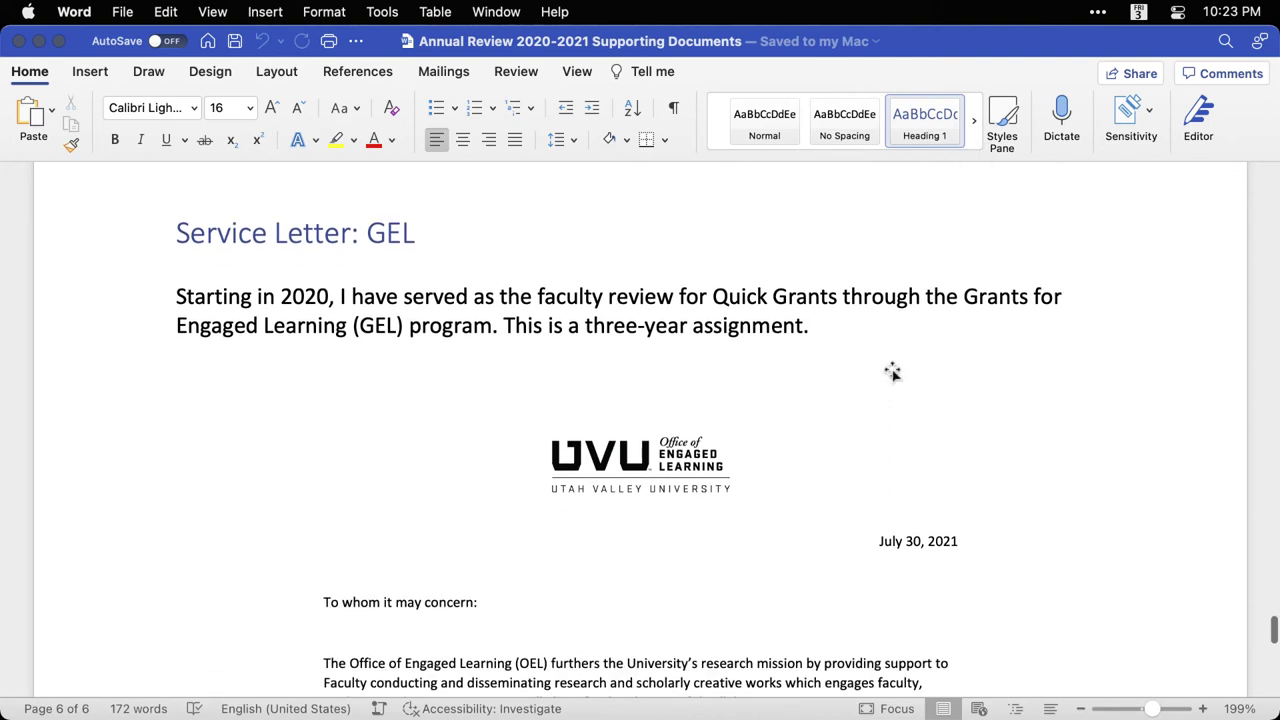
Step: Inspect the service letter image on page 6 for its borders, and read it through to the signature block
{"action": "scroll", "coordinate": [892, 372], "scroll_direction": "down", "scroll_amount": 5}
{"action": "left_click", "coordinate": [778, 400]}
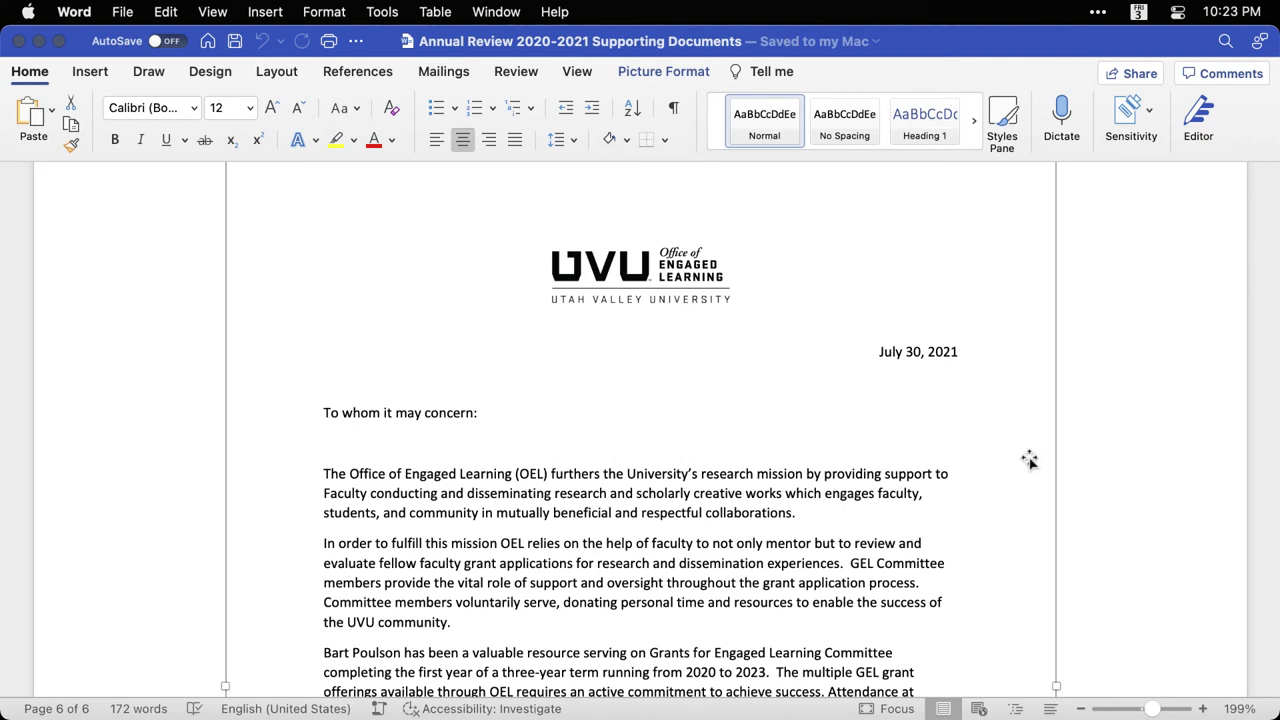
{"action": "scroll", "coordinate": [1029, 458], "scroll_direction": "up", "scroll_amount": 4}
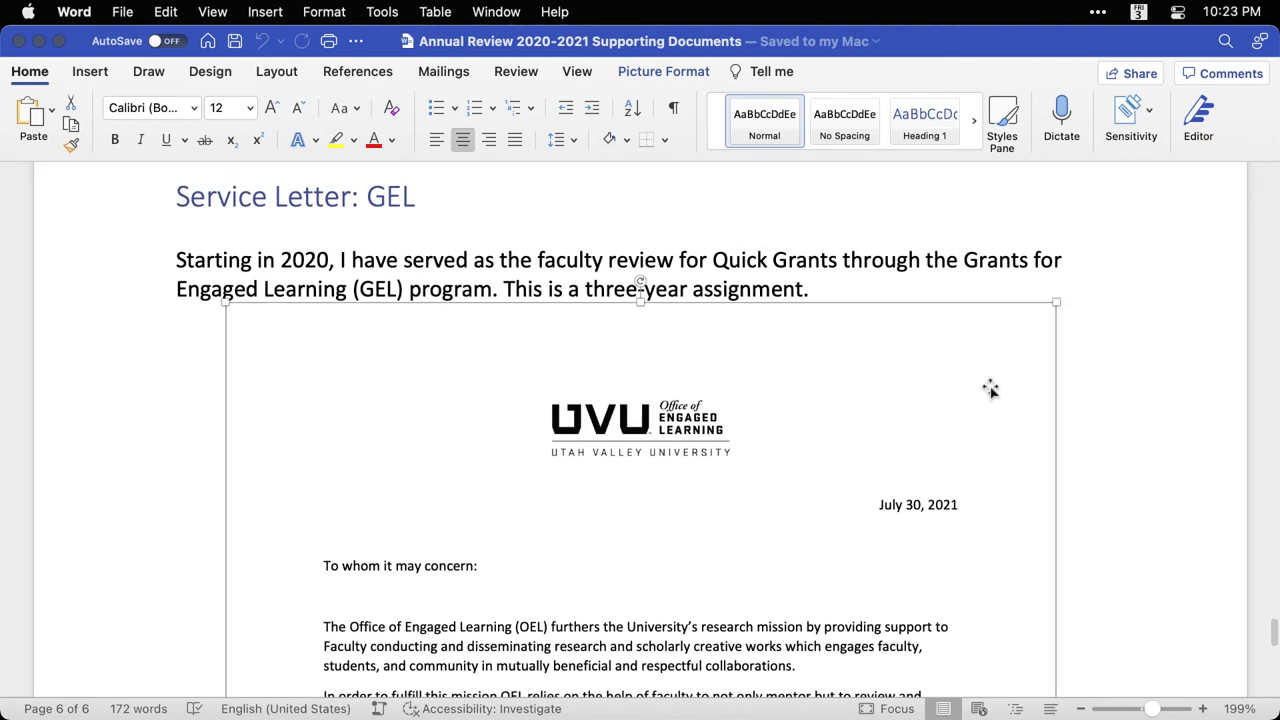
{"action": "mouse_move", "coordinate": [1054, 303]}
{"action": "left_mouse_down"}
{"action": "mouse_move", "coordinate": [1004, 354]}
{"action": "mouse_move", "coordinate": [1054, 318]}
{"action": "left_mouse_up"}
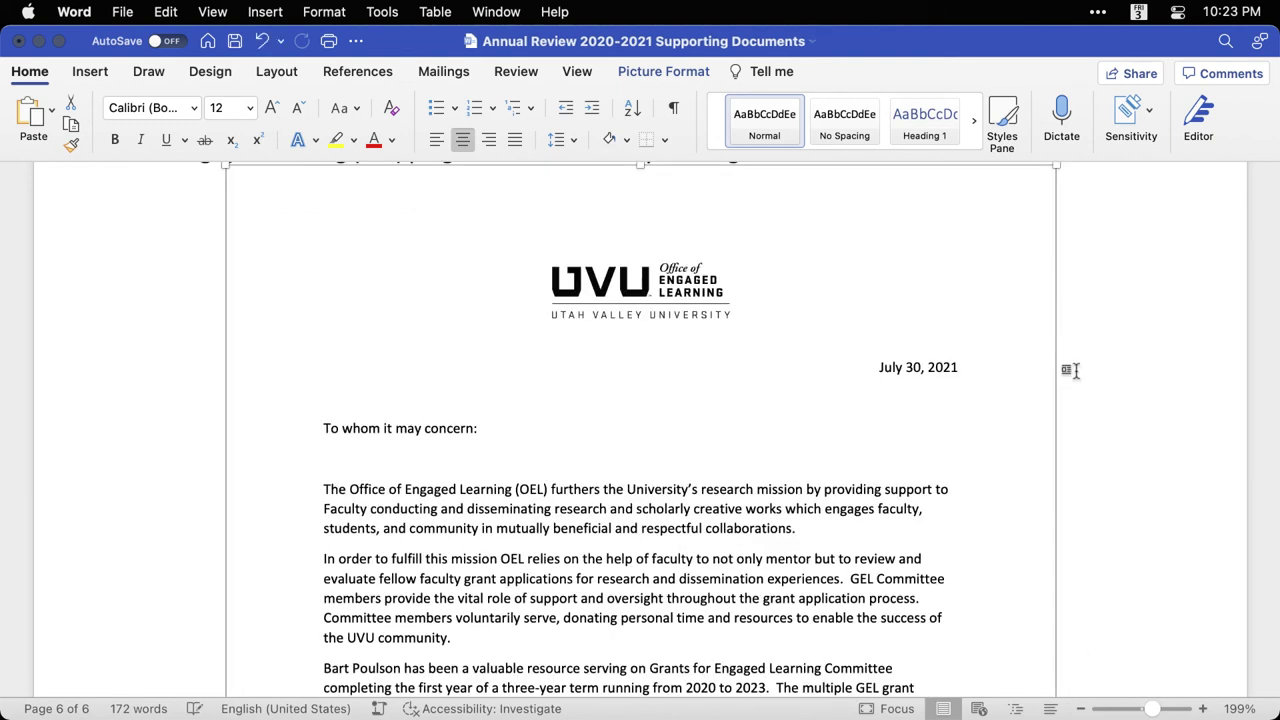
{"action": "scroll", "coordinate": [1070, 370], "scroll_direction": "up", "scroll_amount": 5}
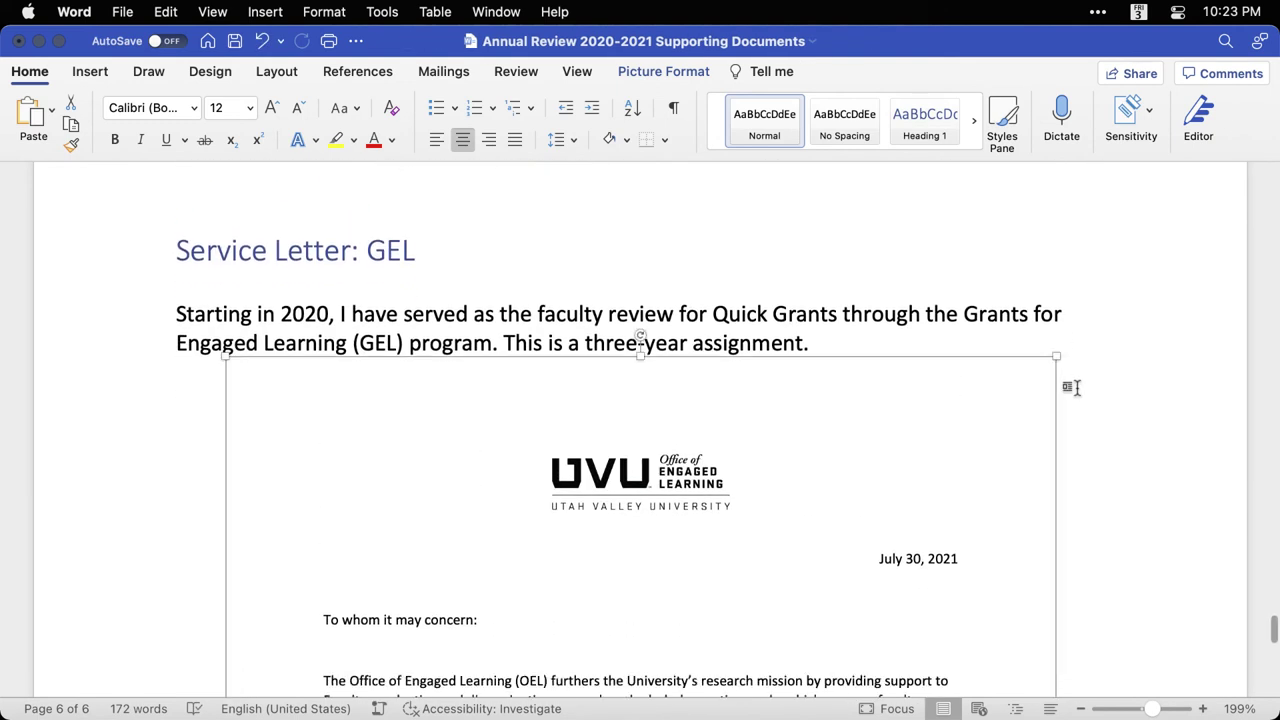
{"action": "left_click", "coordinate": [1118, 427]}
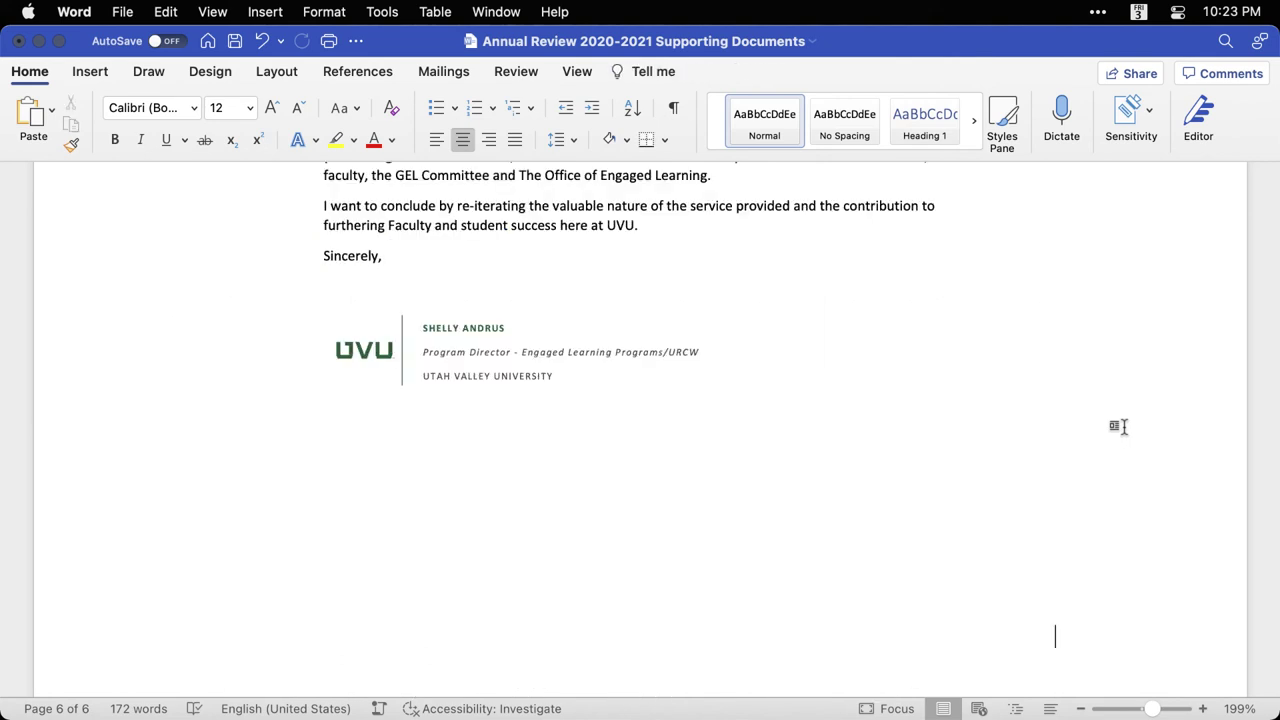
{"action": "scroll", "coordinate": [1118, 427], "scroll_direction": "down", "scroll_amount": 4}
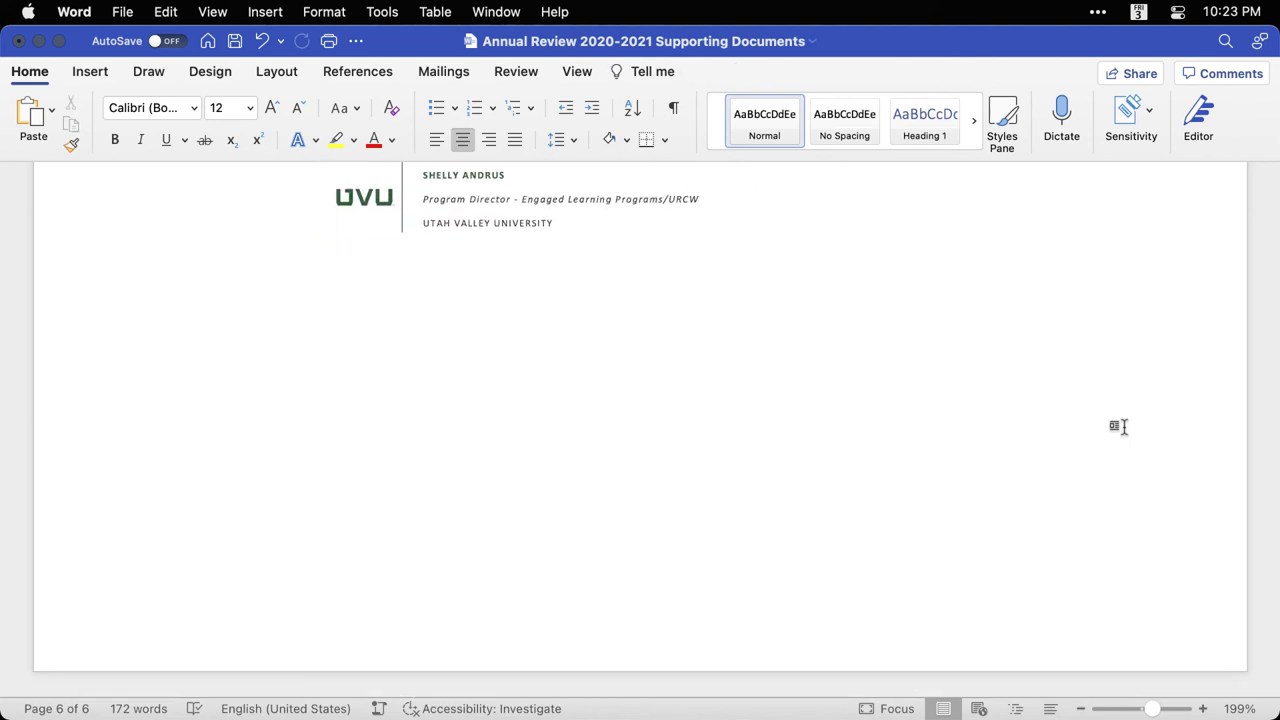
{"action": "scroll", "coordinate": [1118, 427], "scroll_direction": "up", "scroll_amount": 9}
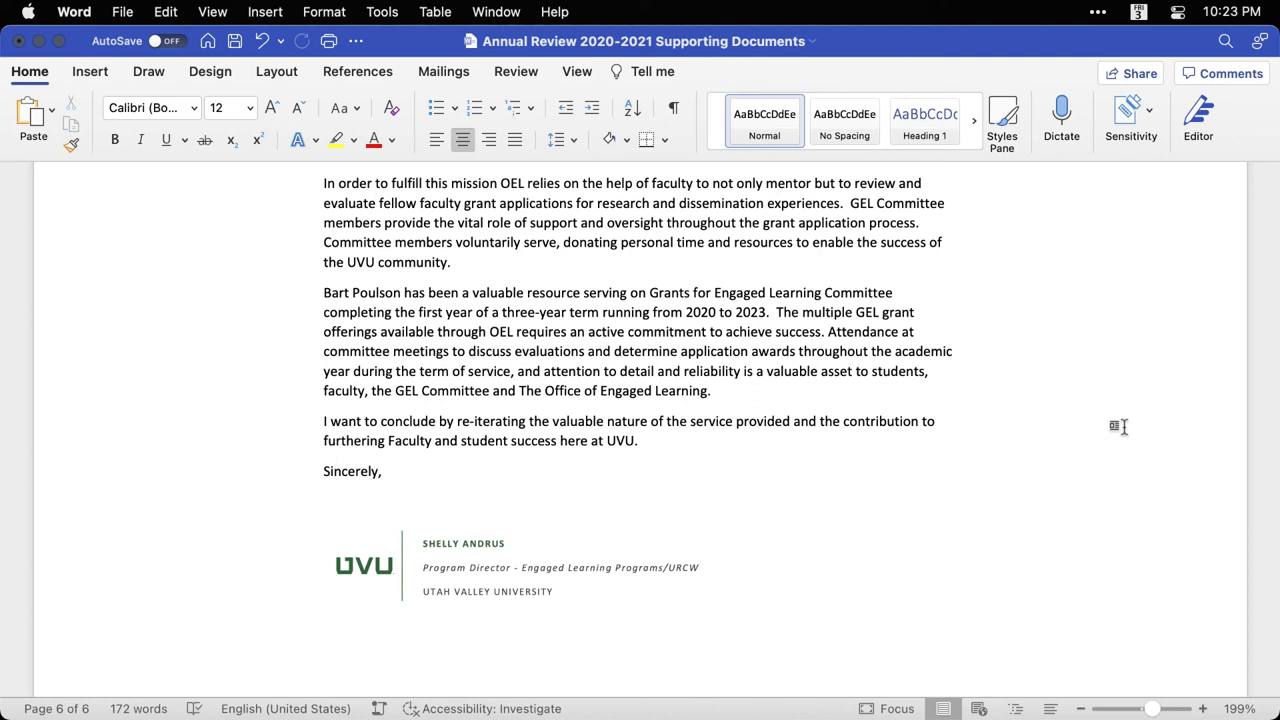
{"action": "scroll", "coordinate": [1119, 426], "scroll_direction": "up", "scroll_amount": 10}
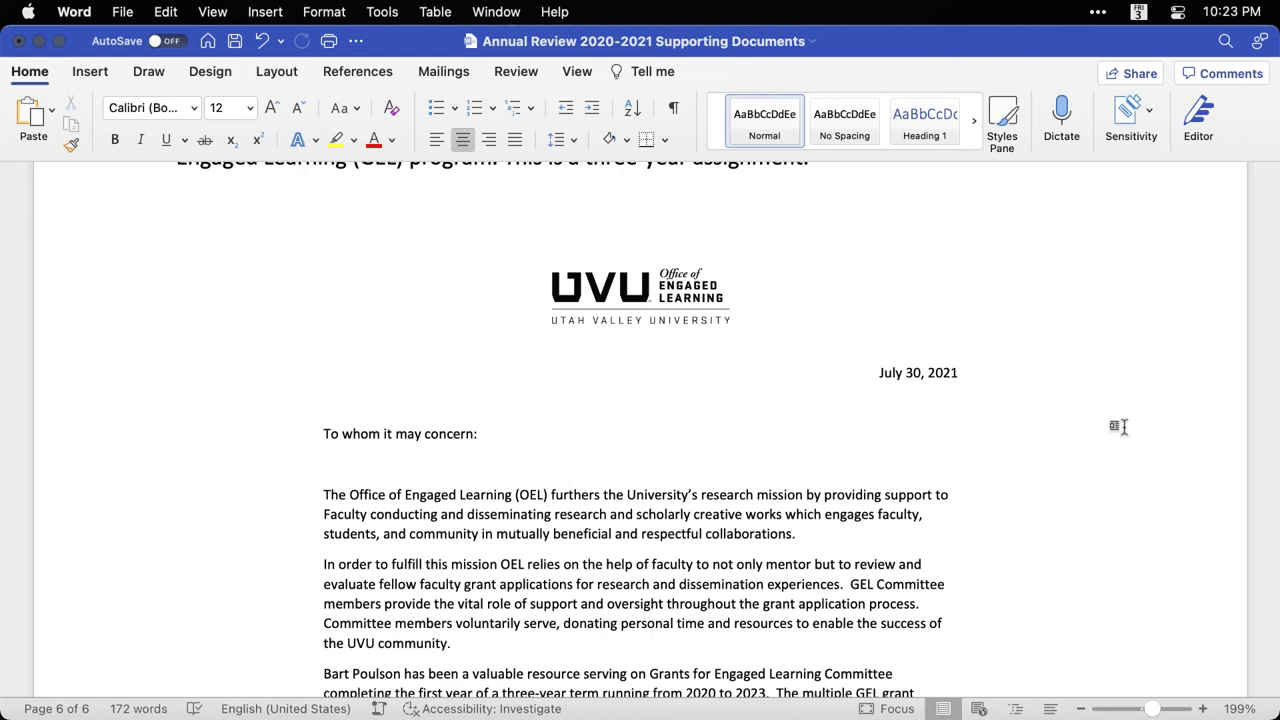
{"action": "scroll", "coordinate": [1119, 426], "scroll_direction": "up", "scroll_amount": 6}
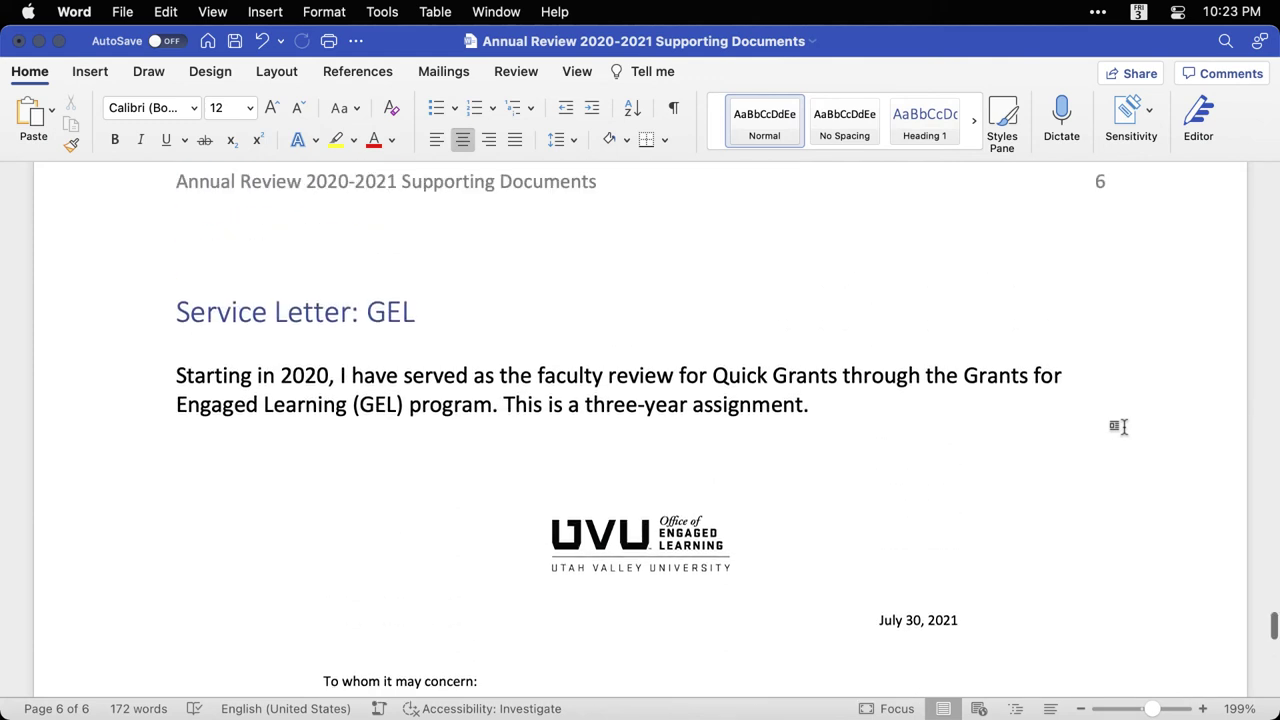
Step: Insert an automatic table of contents in the Formal format on a new line below the "Table of Contents" heading on page 1
{"action": "scroll", "coordinate": [1120, 426], "scroll_direction": "up", "scroll_amount": 15}
{"action": "scroll", "coordinate": [1124, 427], "scroll_direction": "up", "scroll_amount": 20}
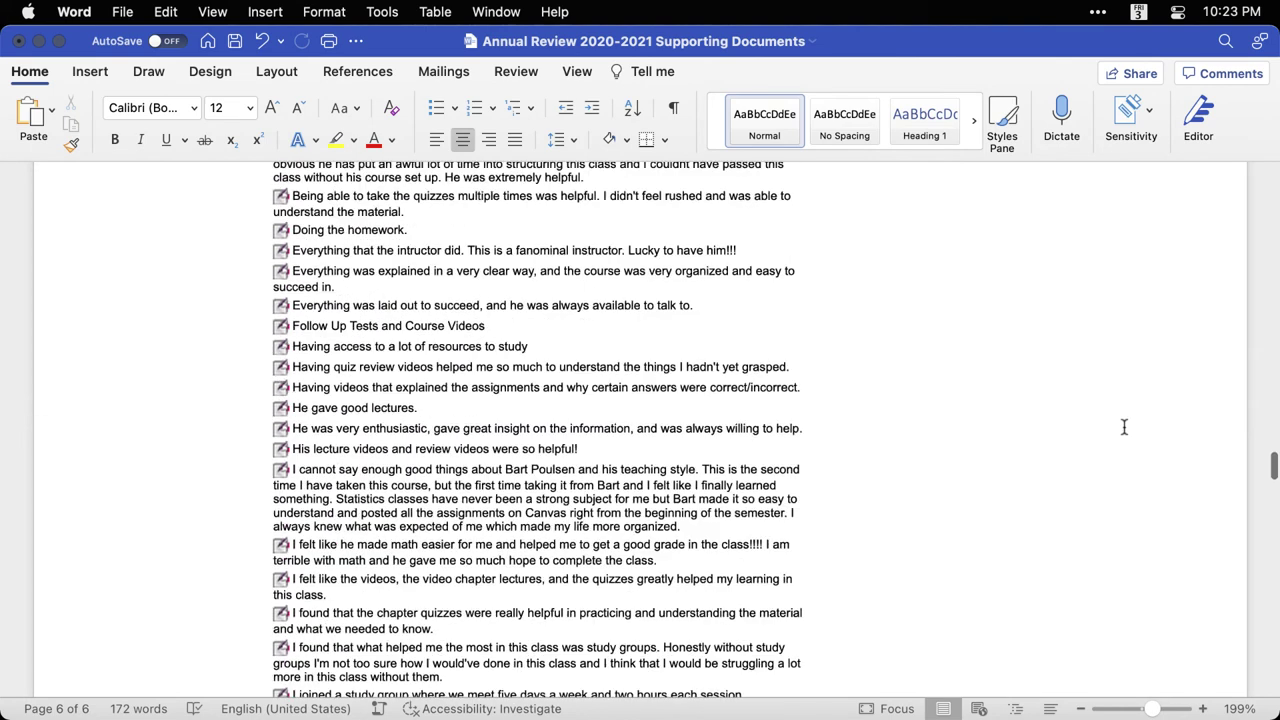
{"action": "scroll", "coordinate": [1124, 427], "scroll_direction": "up", "scroll_amount": 20}
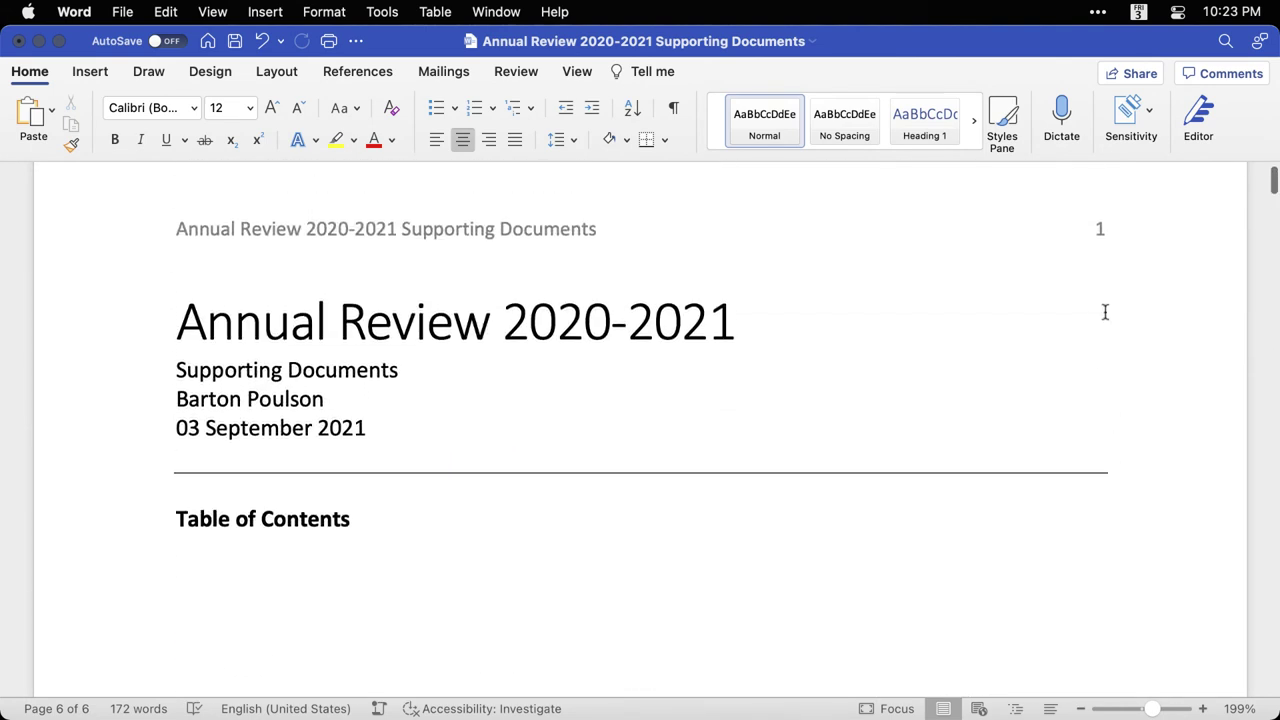
{"action": "left_click", "coordinate": [451, 555]}
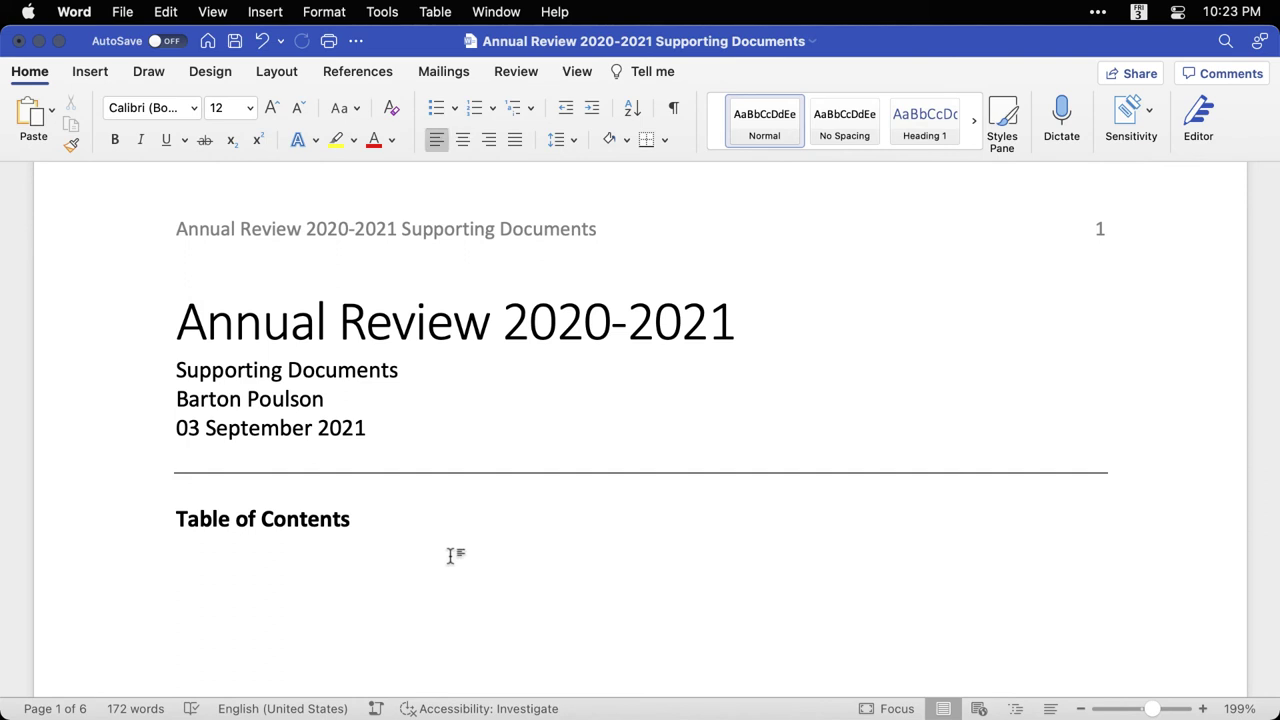
{"action": "key", "text": "Return"}
{"action": "left_click", "coordinate": [265, 11]}
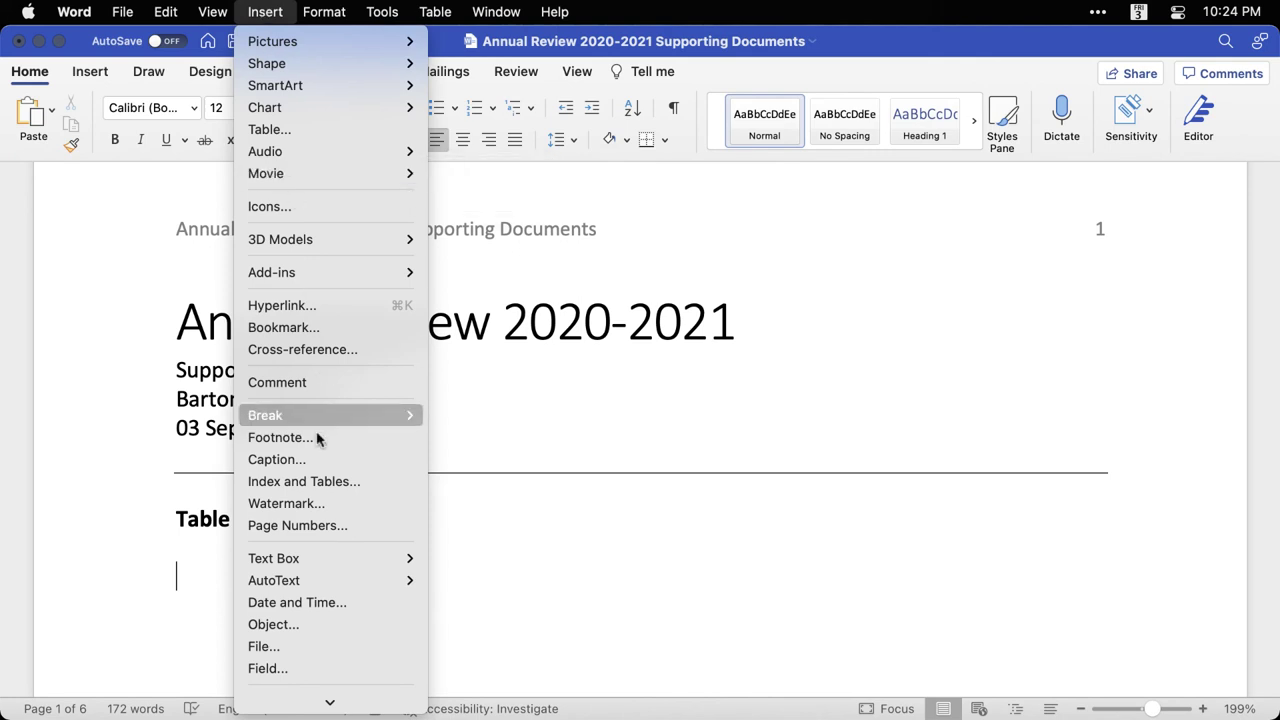
{"action": "left_click", "coordinate": [352, 484]}
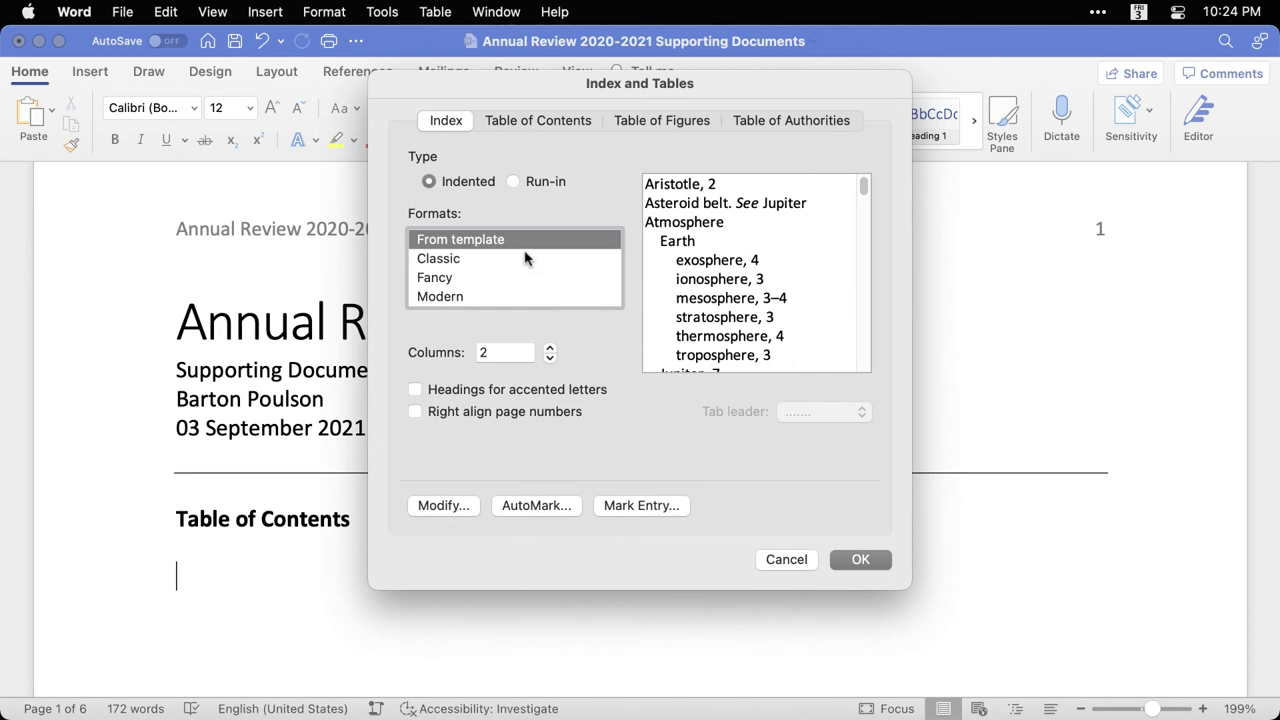
{"action": "left_click", "coordinate": [555, 124]}
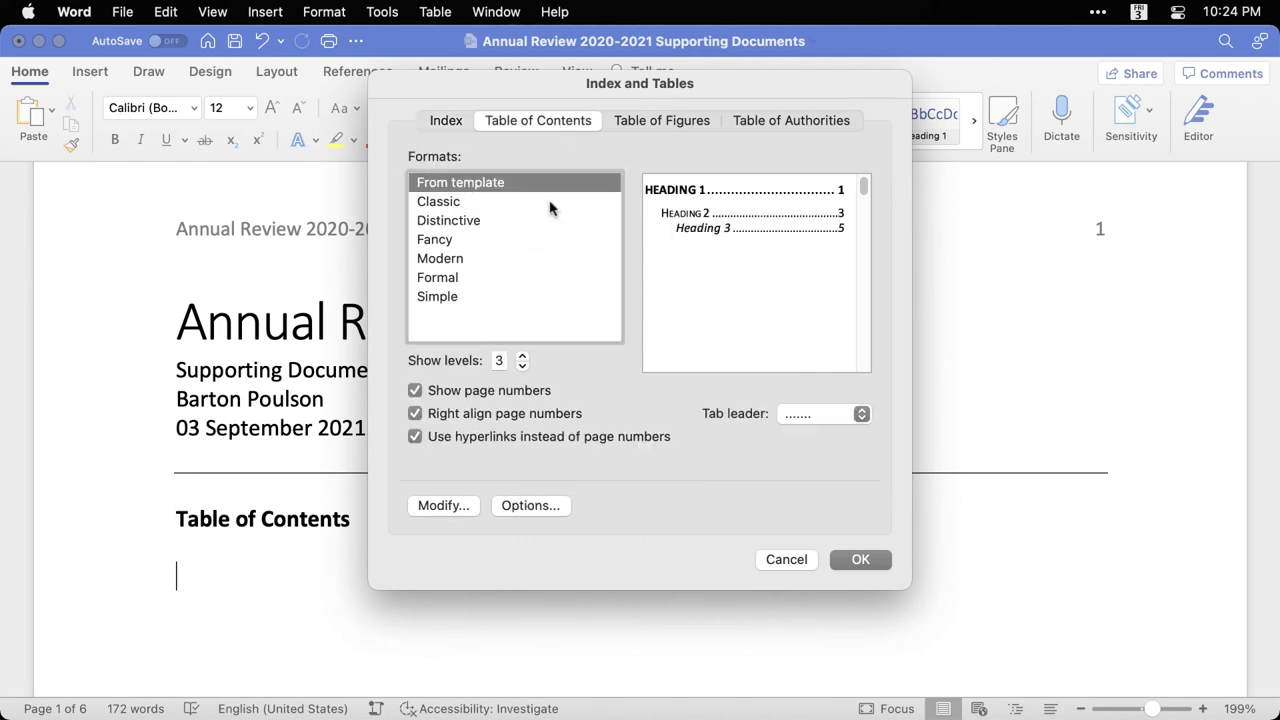
{"action": "left_click", "coordinate": [490, 280]}
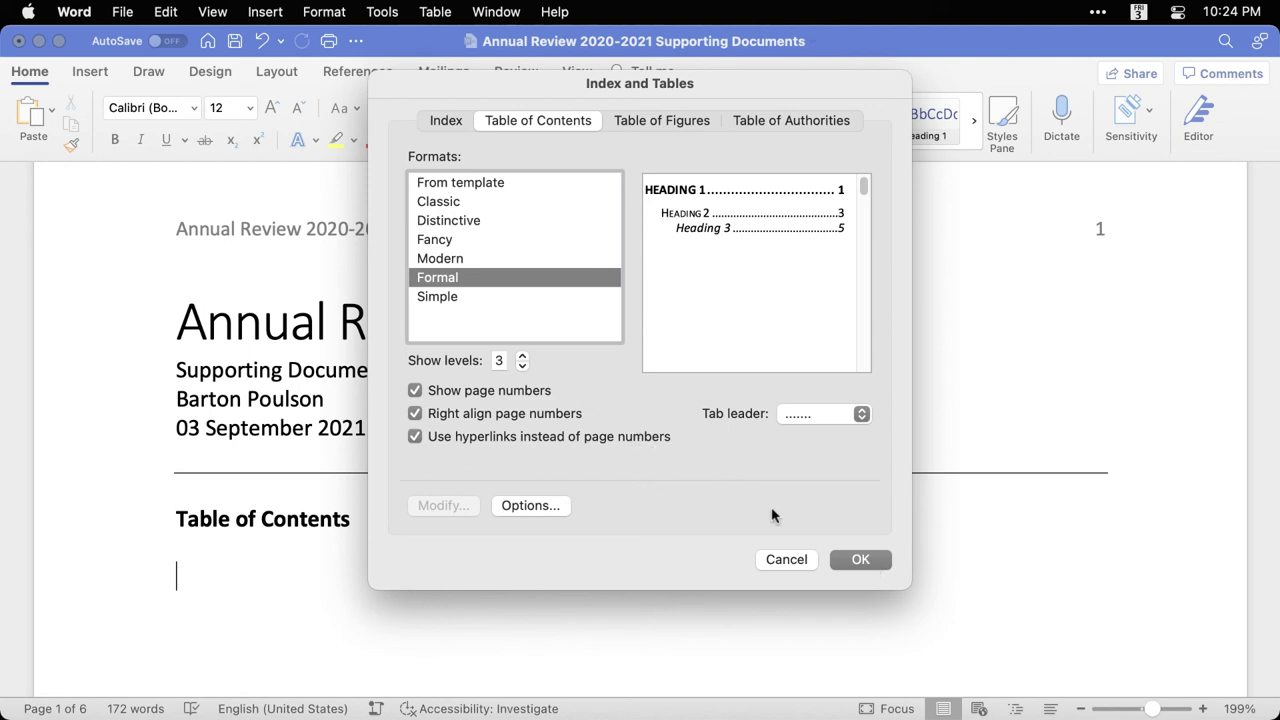
{"action": "left_click", "coordinate": [855, 559]}
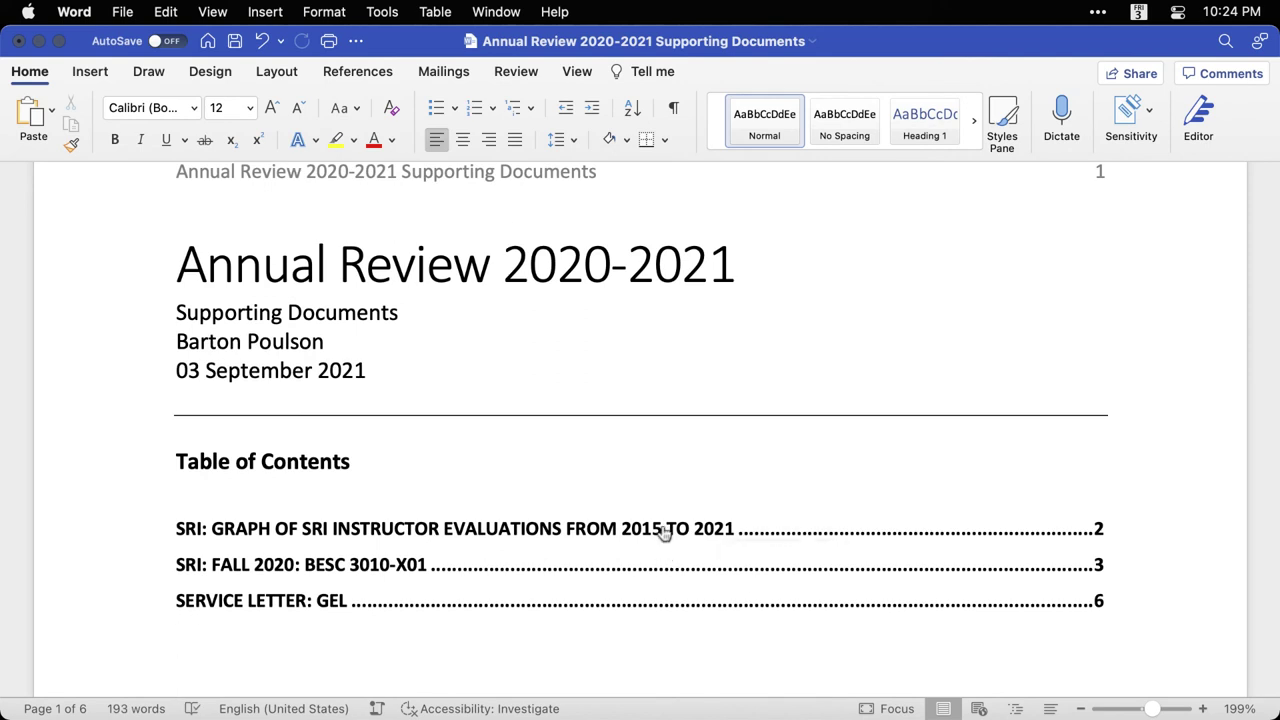
Step: Test the link of the "SRI: Fall 2020: BESC 3010-X01" contents entry, return to page 1 and save the document
{"action": "left_click", "coordinate": [650, 565]}
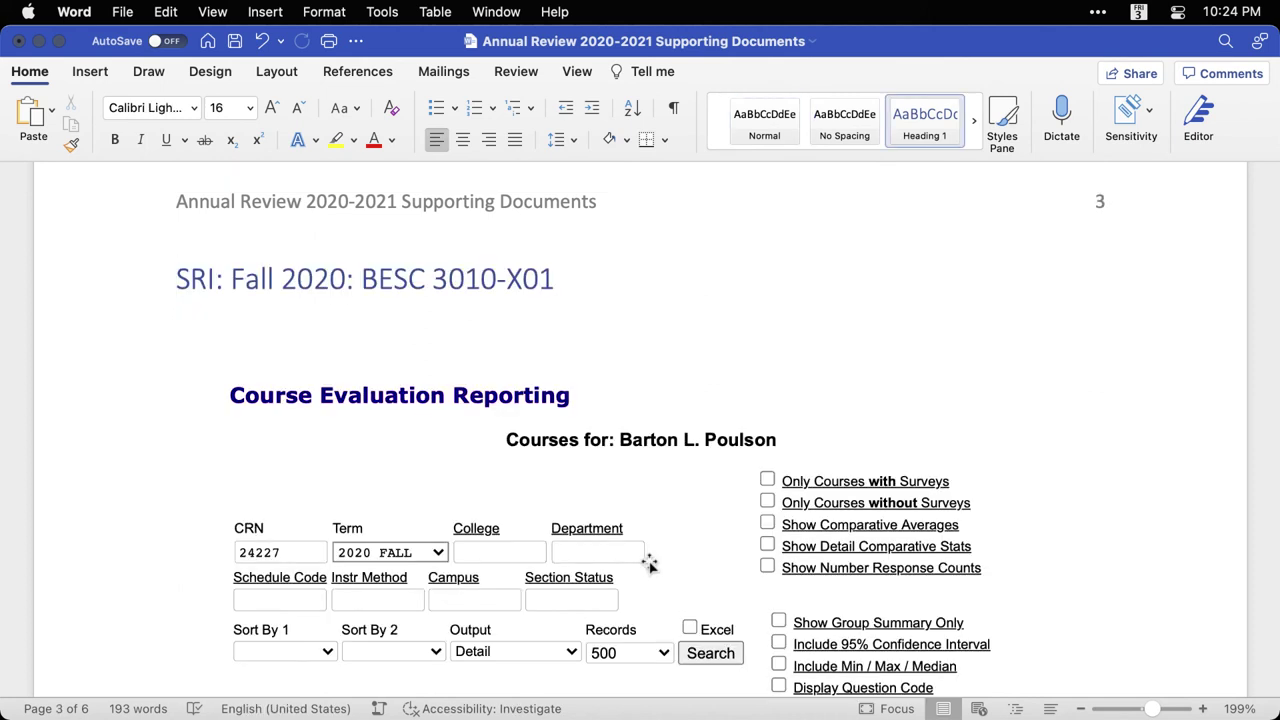
{"action": "scroll", "coordinate": [649, 565], "scroll_direction": "up", "scroll_amount": 20}
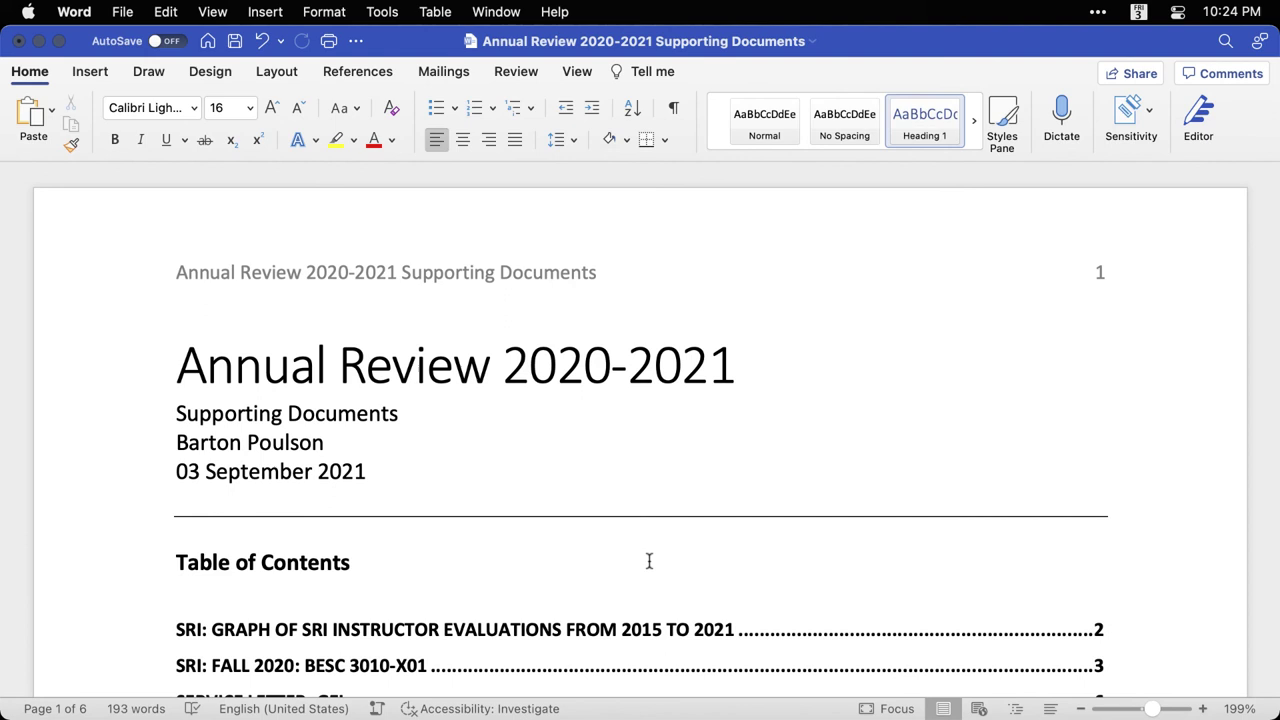
{"action": "key", "text": "super+s"}
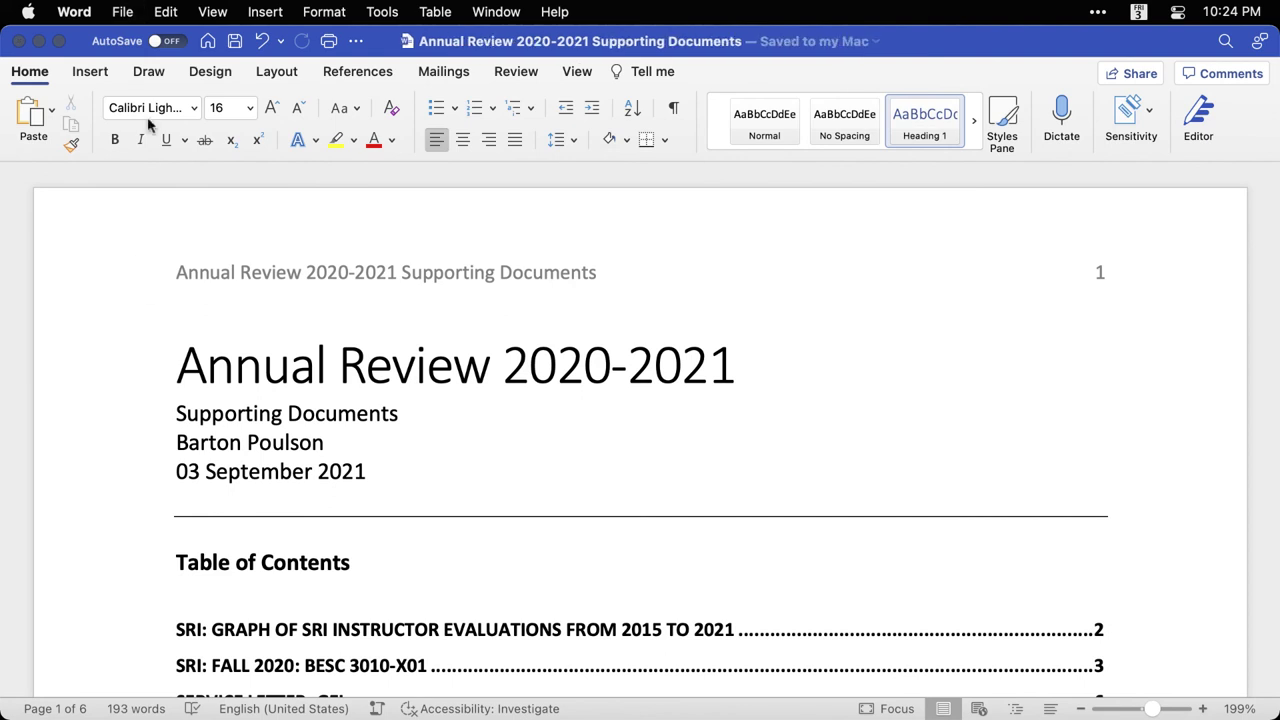
Step: Export the document as a PDF to the Downloads folder, optimized for electronic distribution and accessibility
{"action": "left_click", "coordinate": [122, 12]}
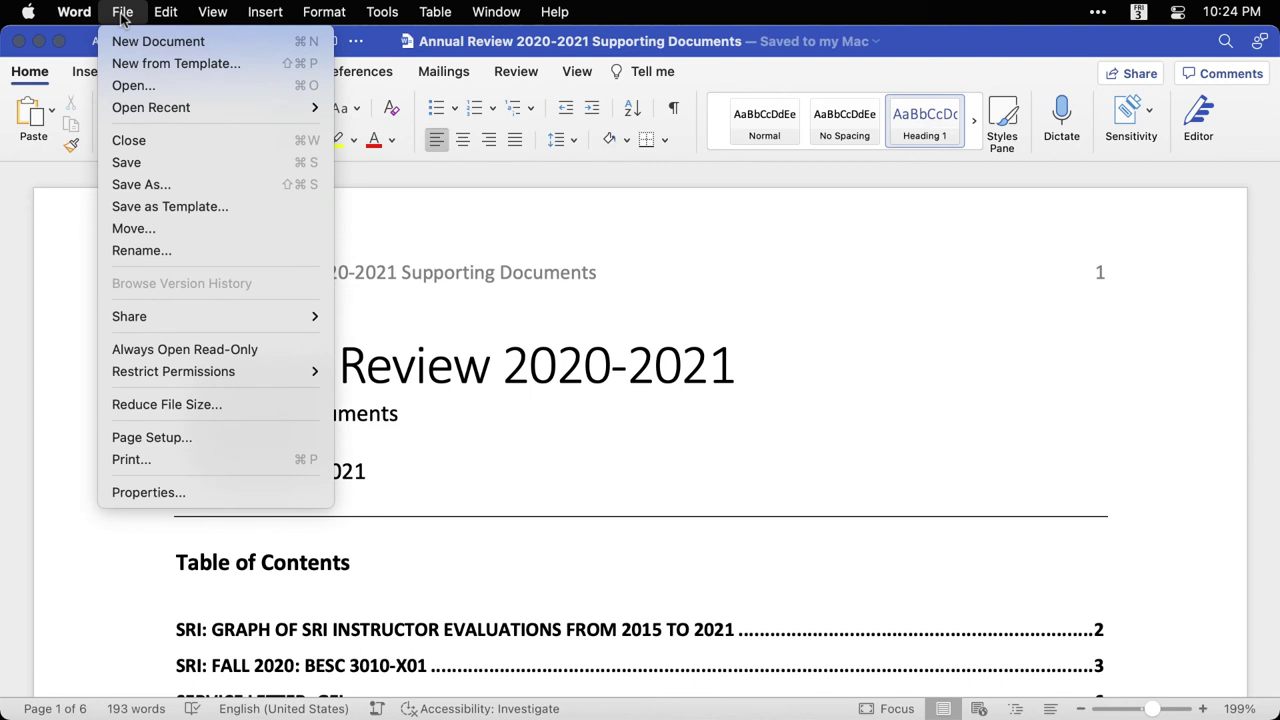
{"action": "left_click", "coordinate": [158, 186]}
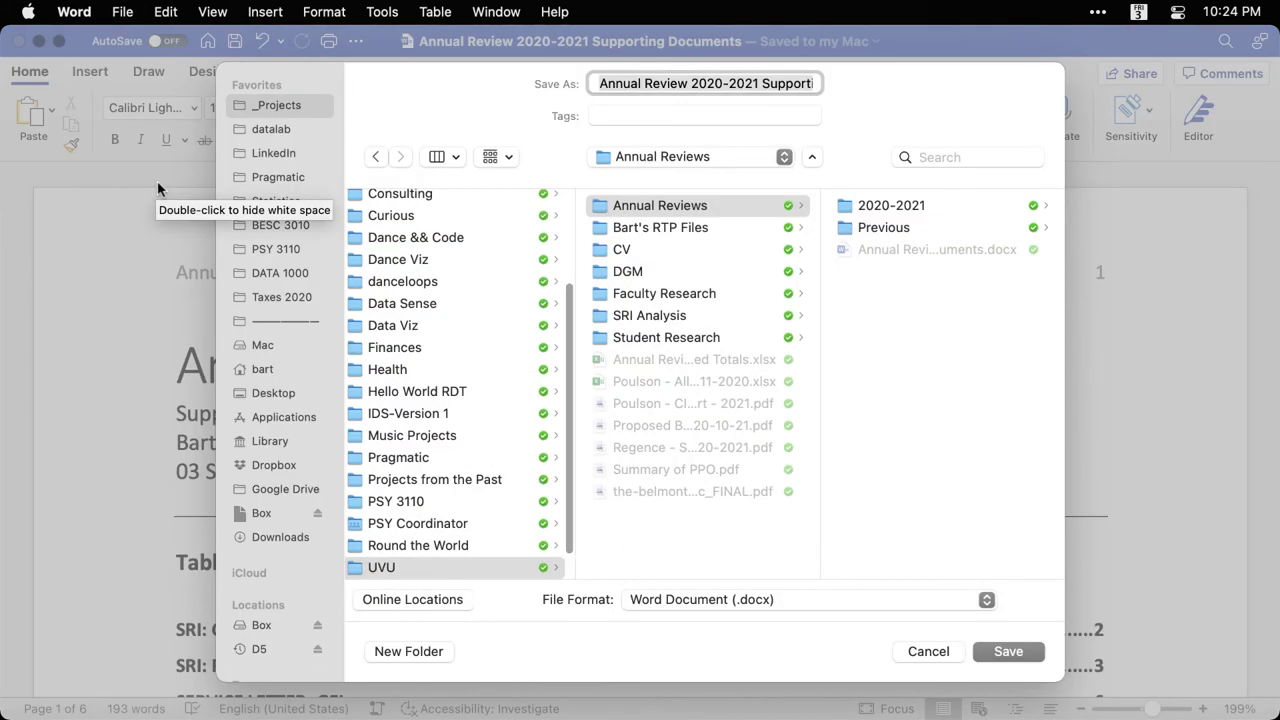
{"action": "left_click", "coordinate": [290, 538]}
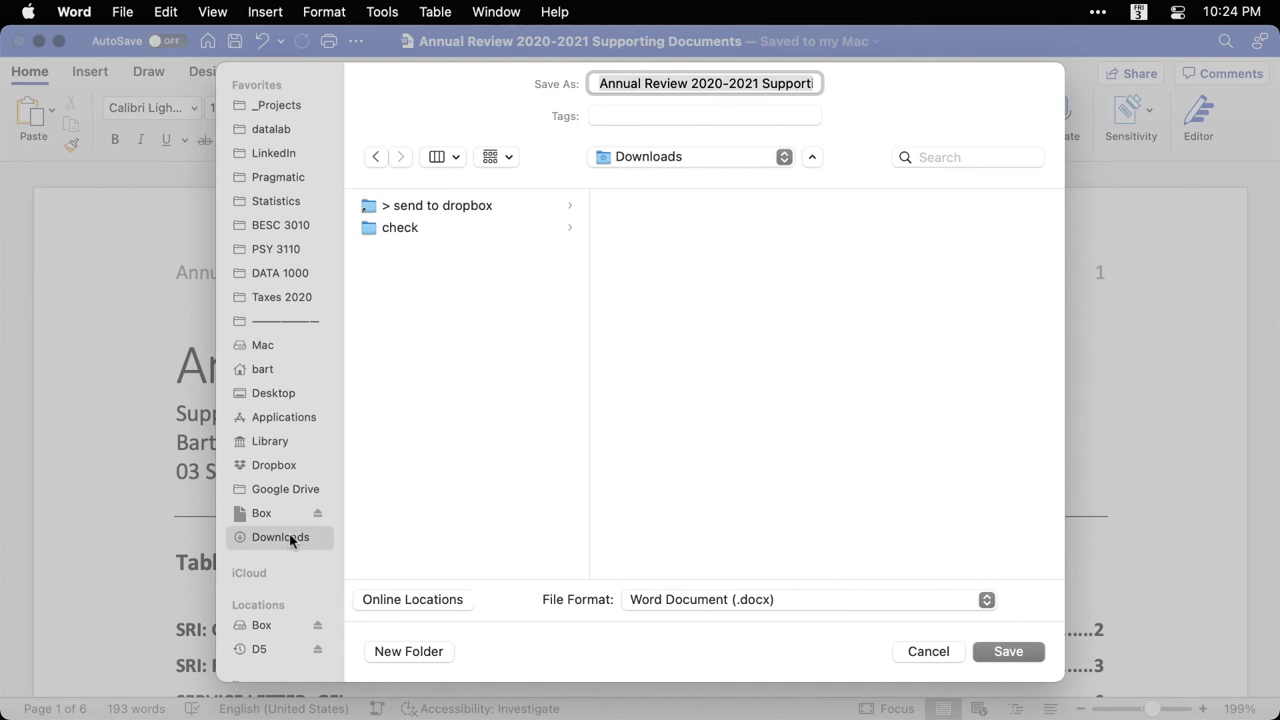
{"action": "left_click", "coordinate": [826, 607]}
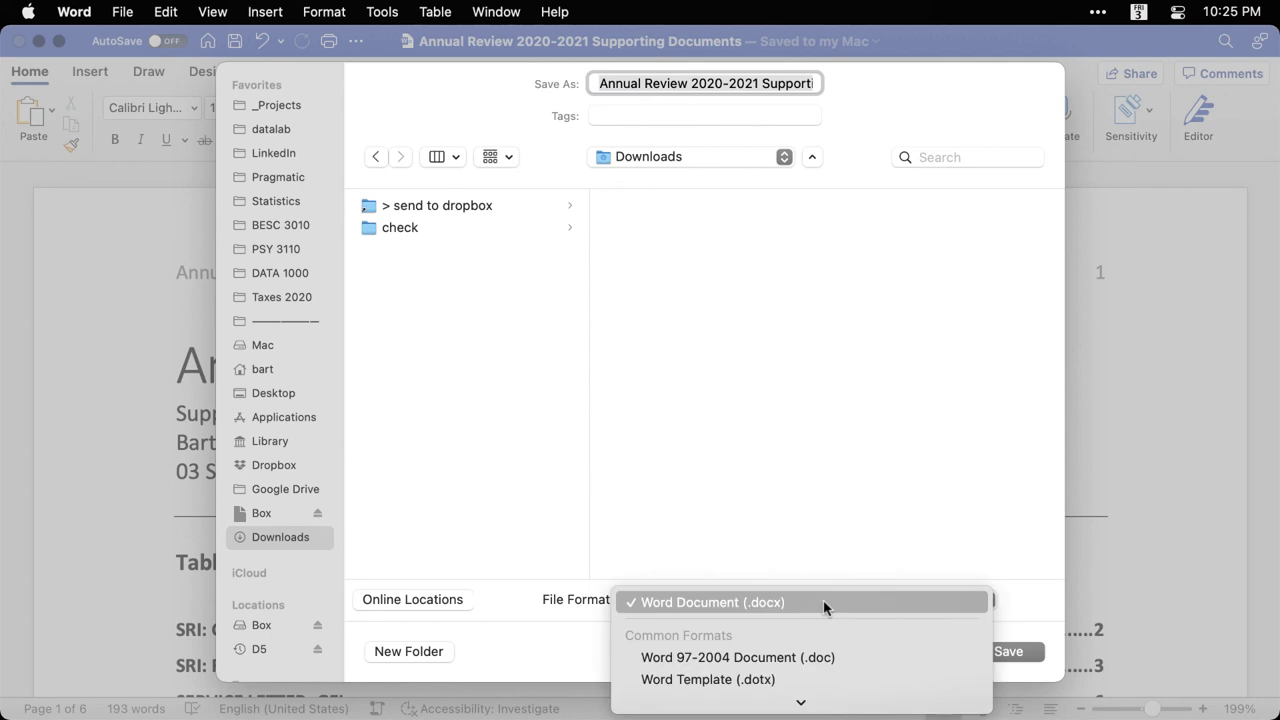
{"action": "scroll", "coordinate": [823, 600], "scroll_direction": "down", "scroll_amount": 5}
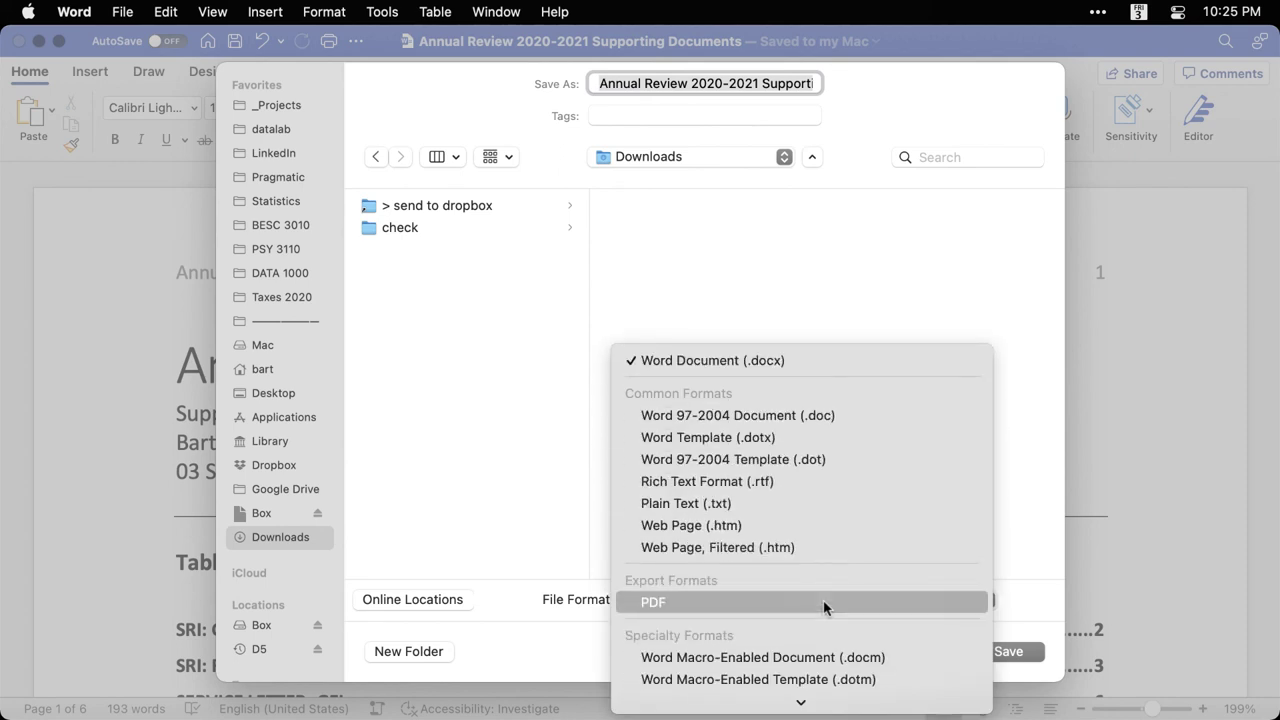
{"action": "left_click", "coordinate": [823, 602]}
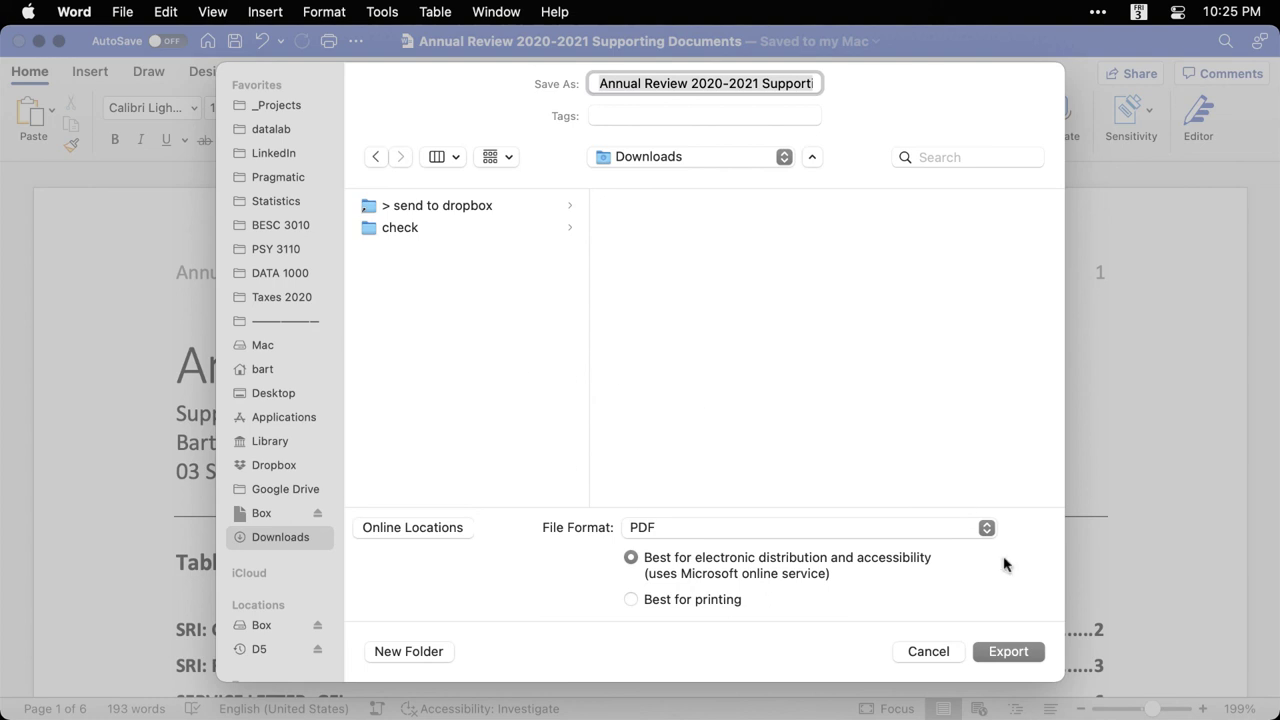
{"action": "left_click", "coordinate": [1020, 656]}
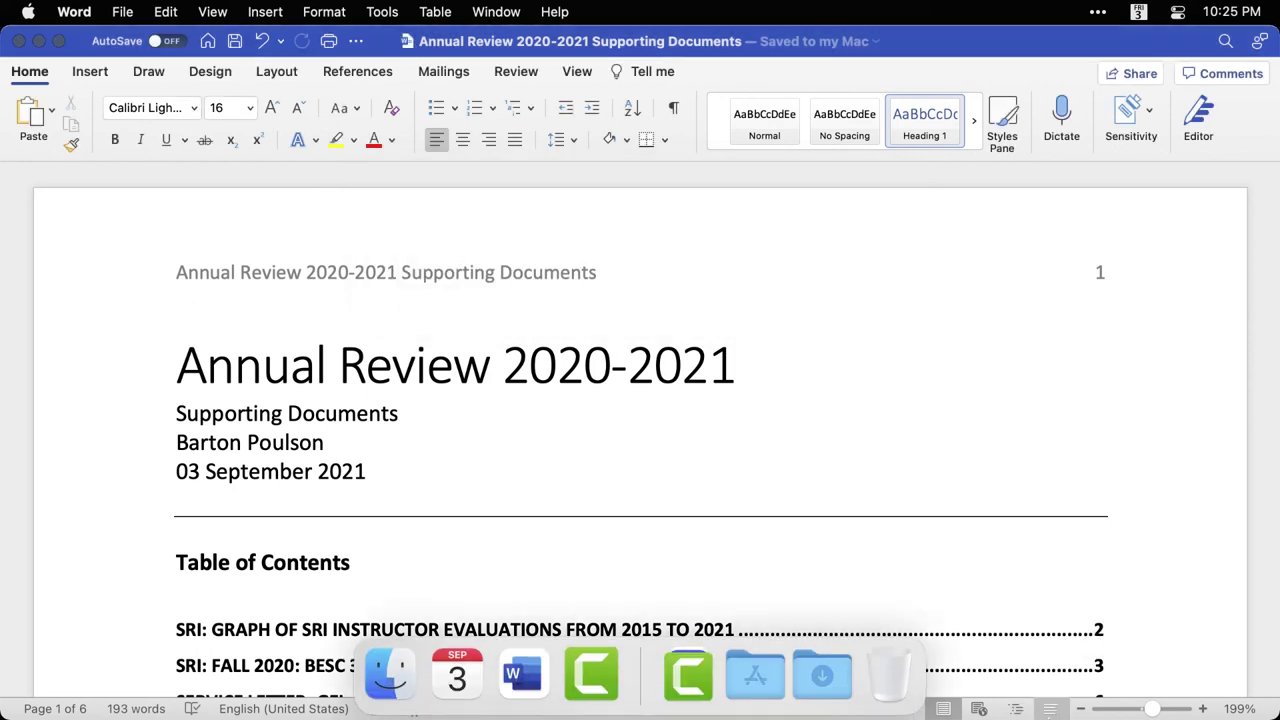
Step: Open the exported PDF from Downloads in Preview and test the contents link to the SRI instructor evaluations graph
{"action": "left_click", "coordinate": [824, 672]}
{"action": "left_click", "coordinate": [752, 396]}
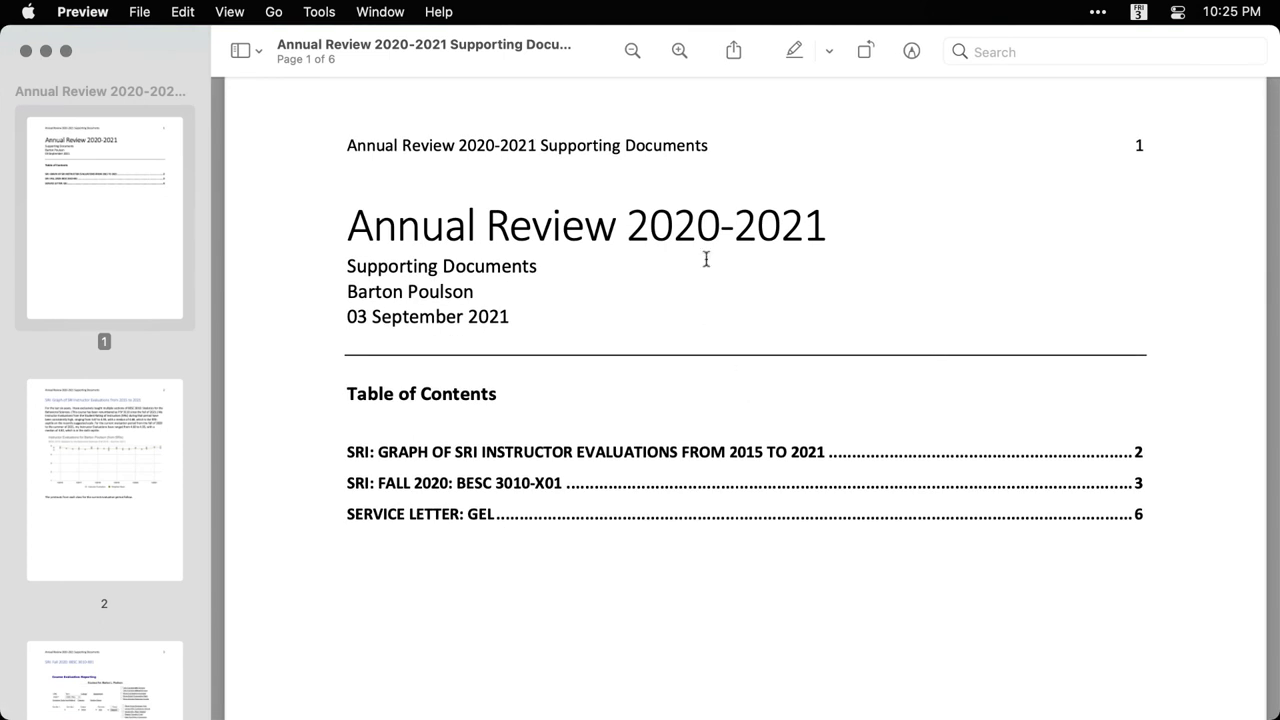
{"action": "scroll", "coordinate": [693, 361], "scroll_direction": "down", "scroll_amount": 10}
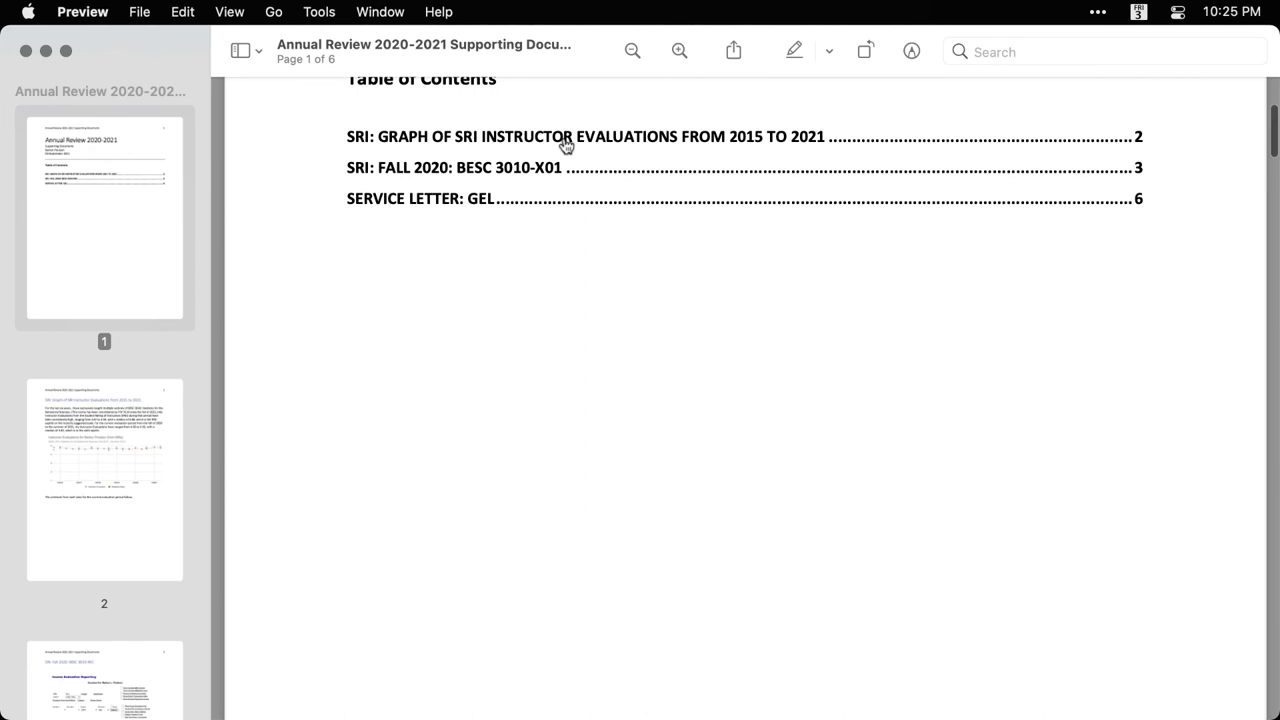
{"action": "left_click", "coordinate": [564, 141]}
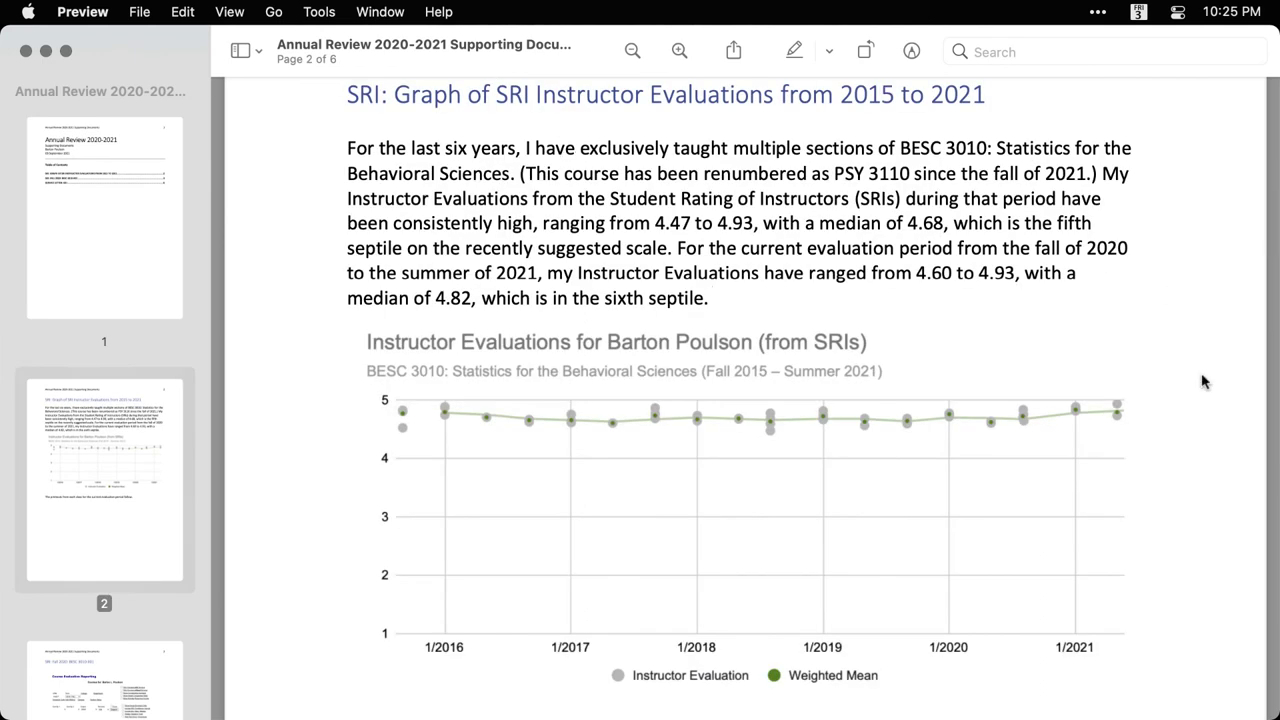
{"action": "scroll", "coordinate": [1202, 381], "scroll_direction": "up", "scroll_amount": 10}
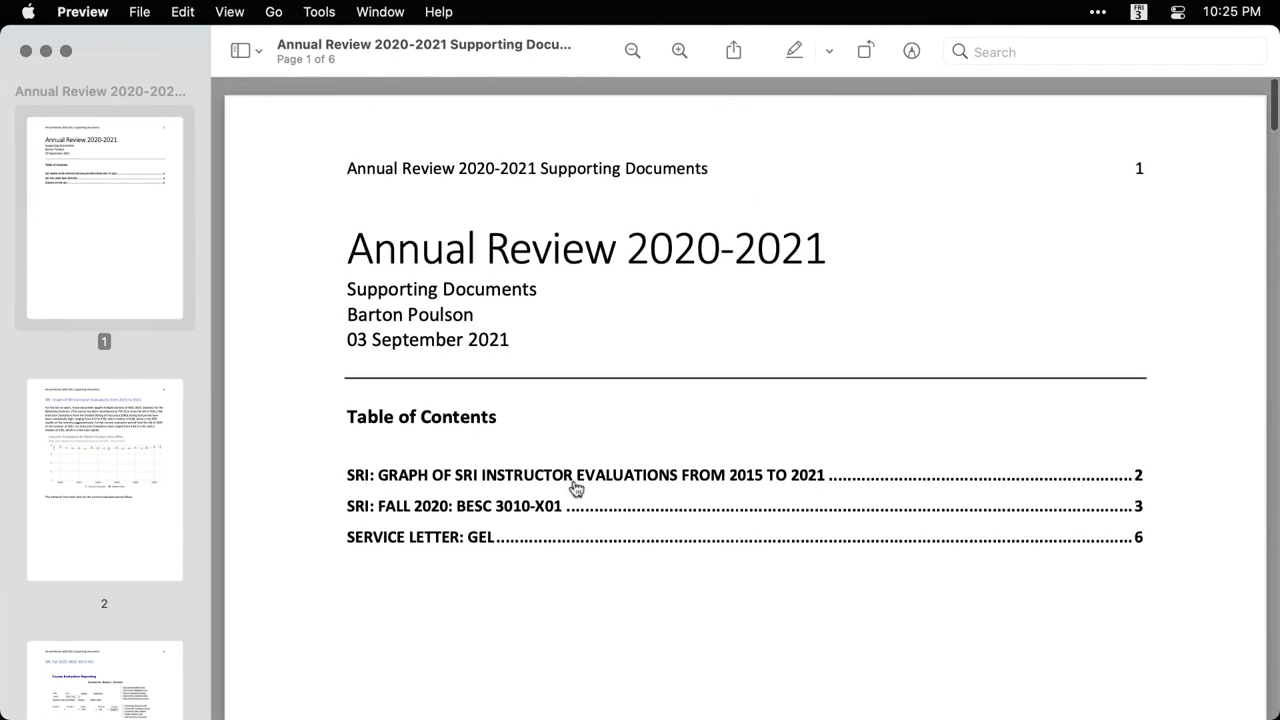
Step: Test the PDF's contents links for "SRI: Fall 2020: BESC 3010-X01" and "Service Letter: GEL", viewing the letter to its end
{"action": "left_click", "coordinate": [537, 509]}
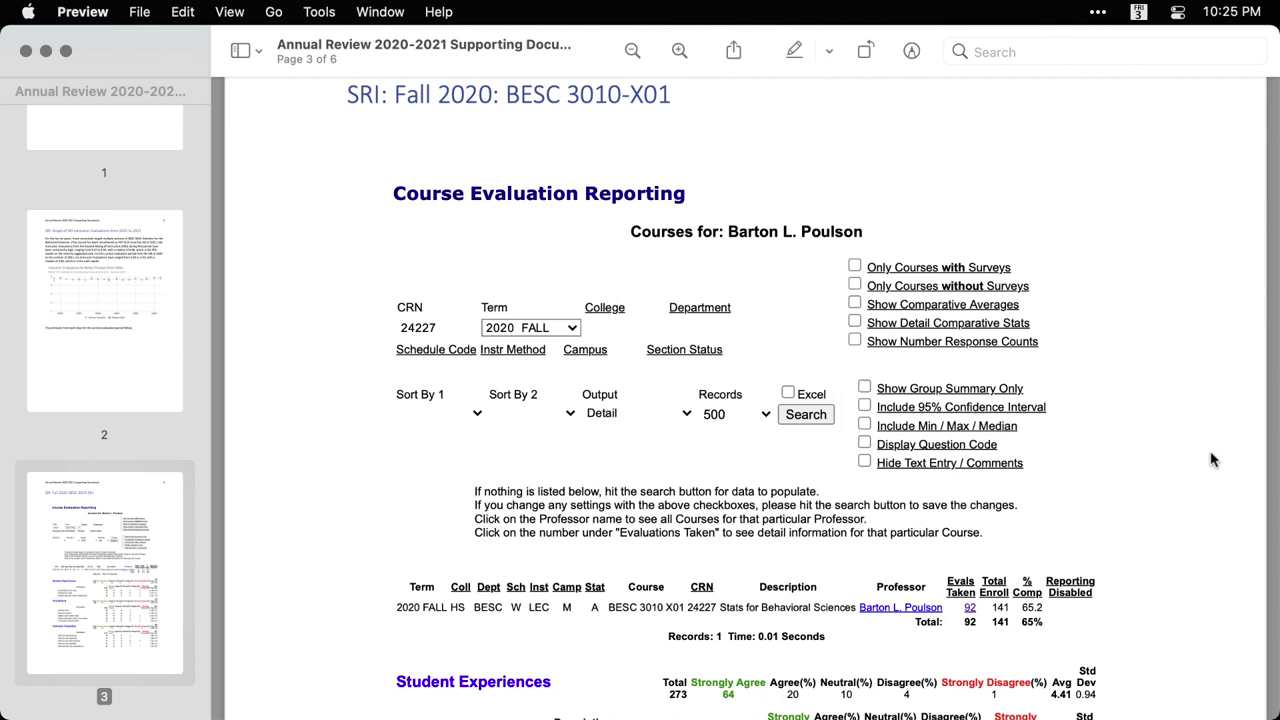
{"action": "left_click", "coordinate": [131, 142]}
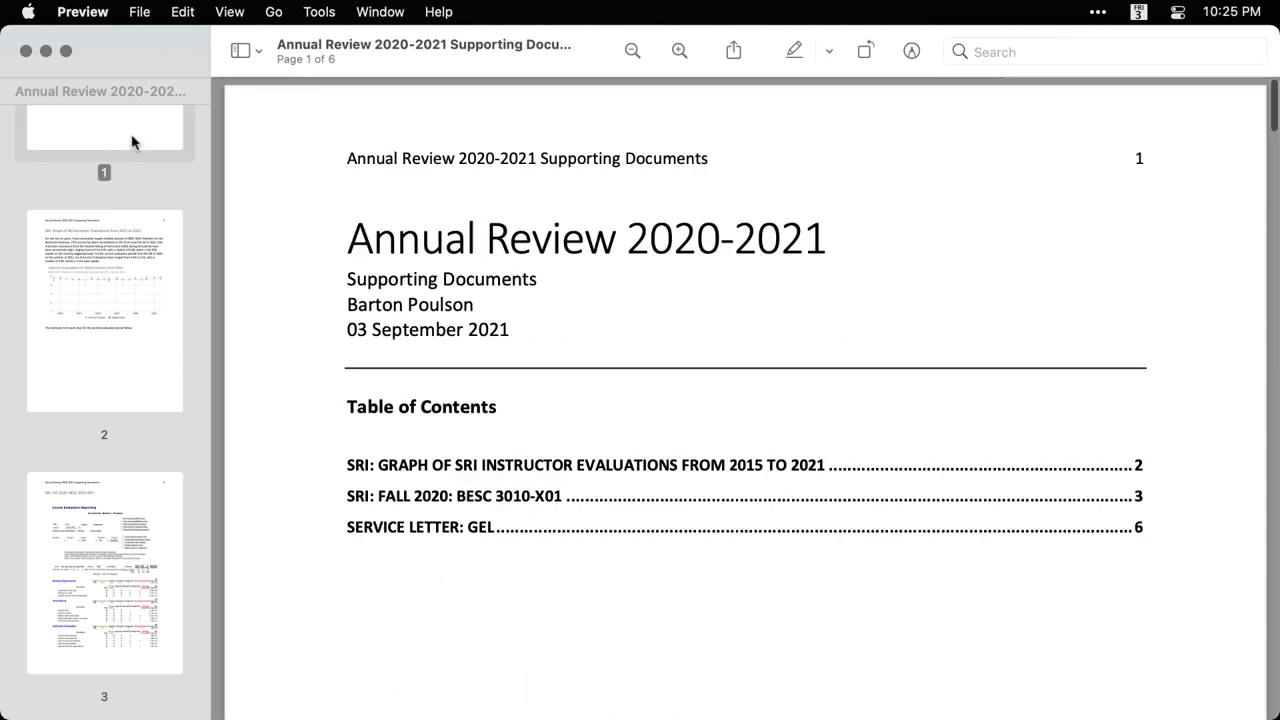
{"action": "left_click", "coordinate": [443, 530]}
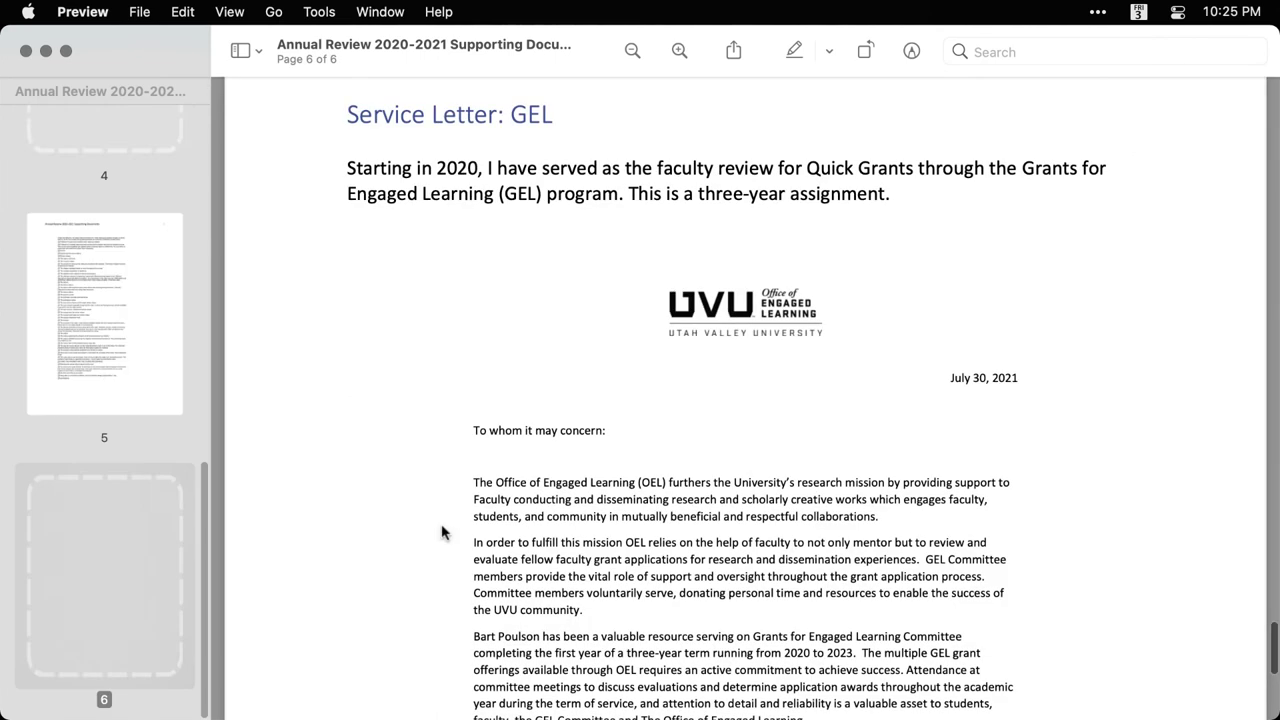
{"action": "scroll", "coordinate": [1075, 522], "scroll_direction": "down", "scroll_amount": 10}
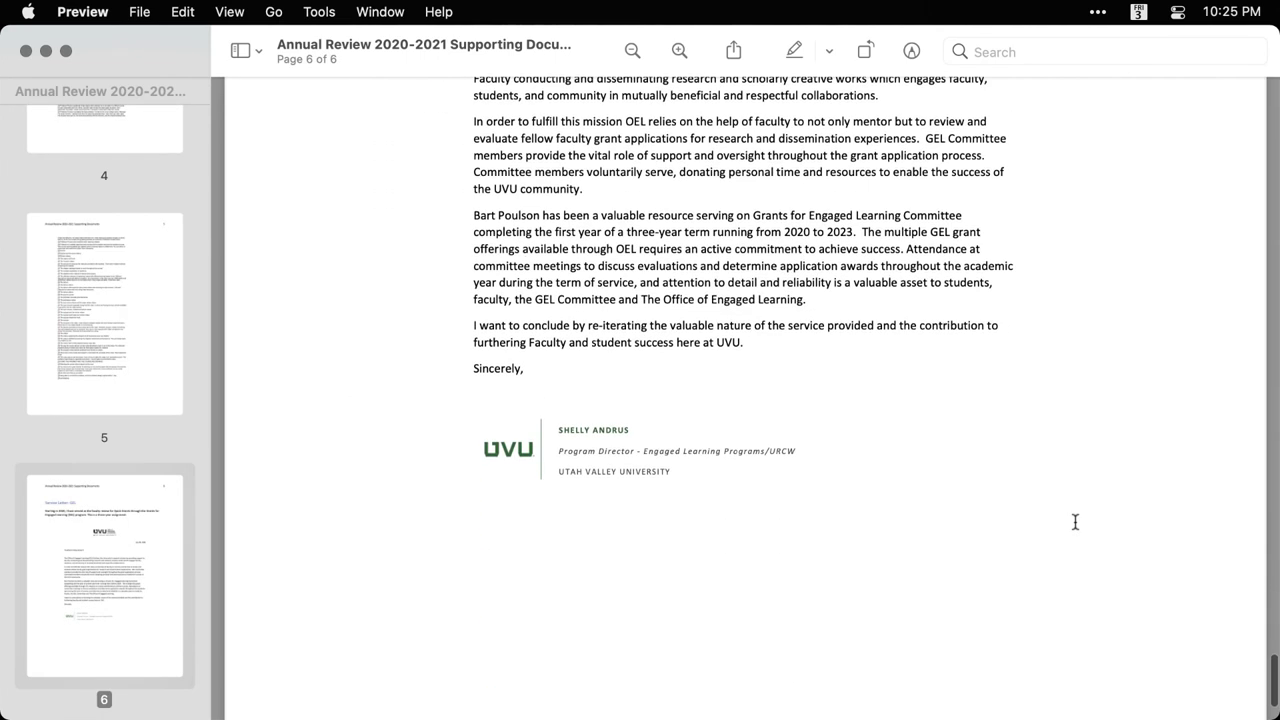